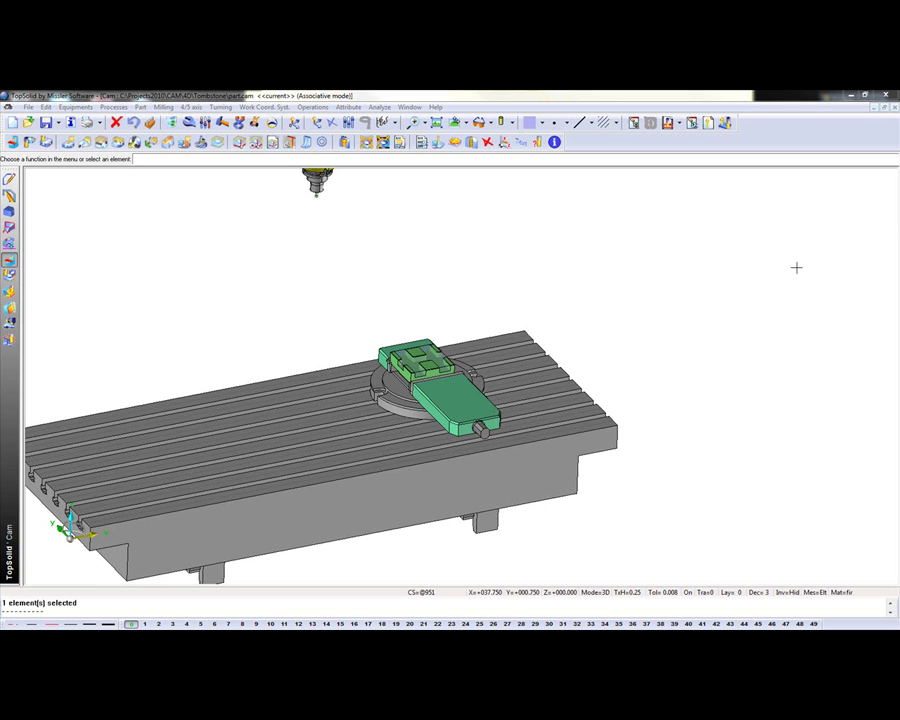
- Run the machine simulation for all operations of part.cam from the Operations manager, and close the manager
middle_drag(740, 264, 740, 264)
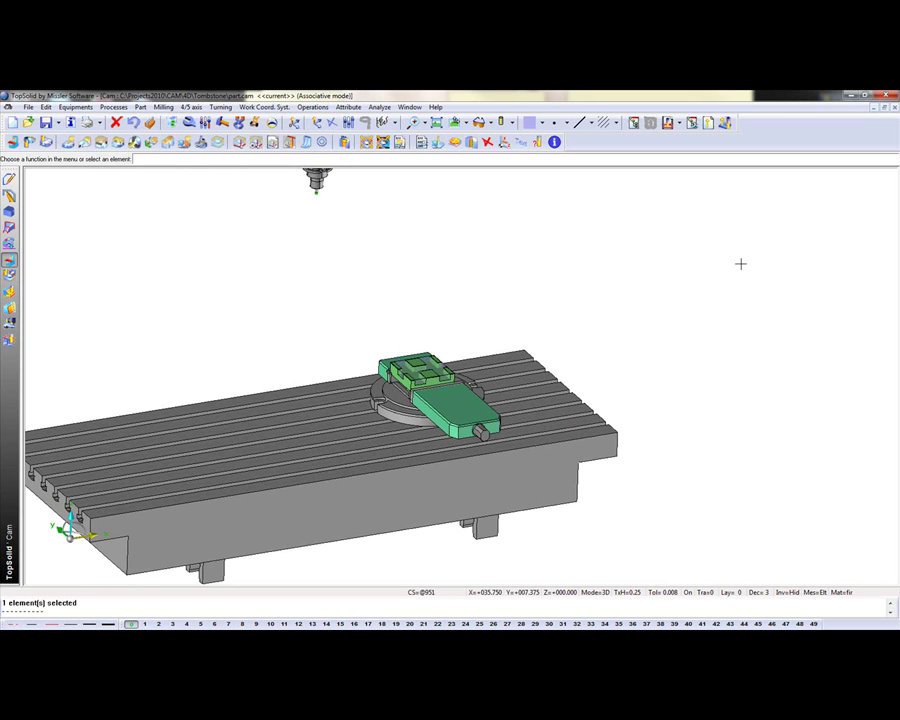
click(634, 123)
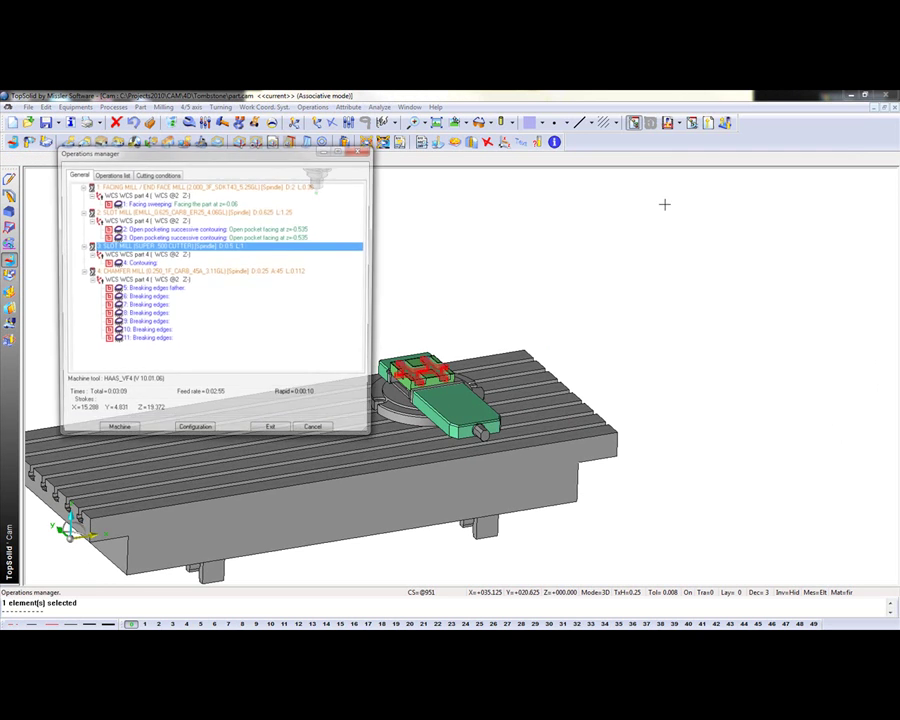
click(234, 255)
key(ctrl+a)
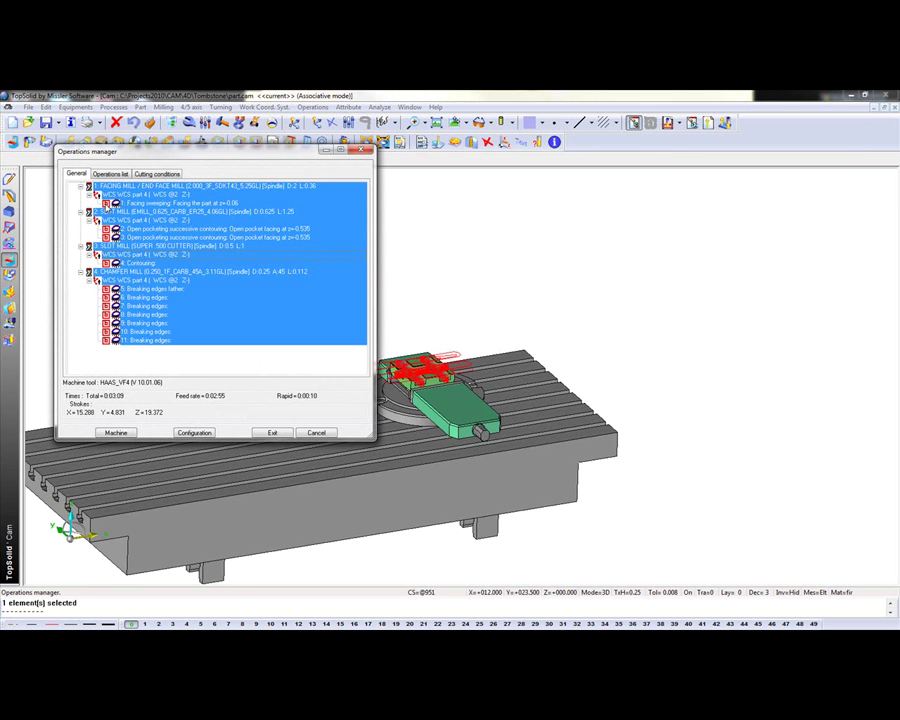
click(115, 432)
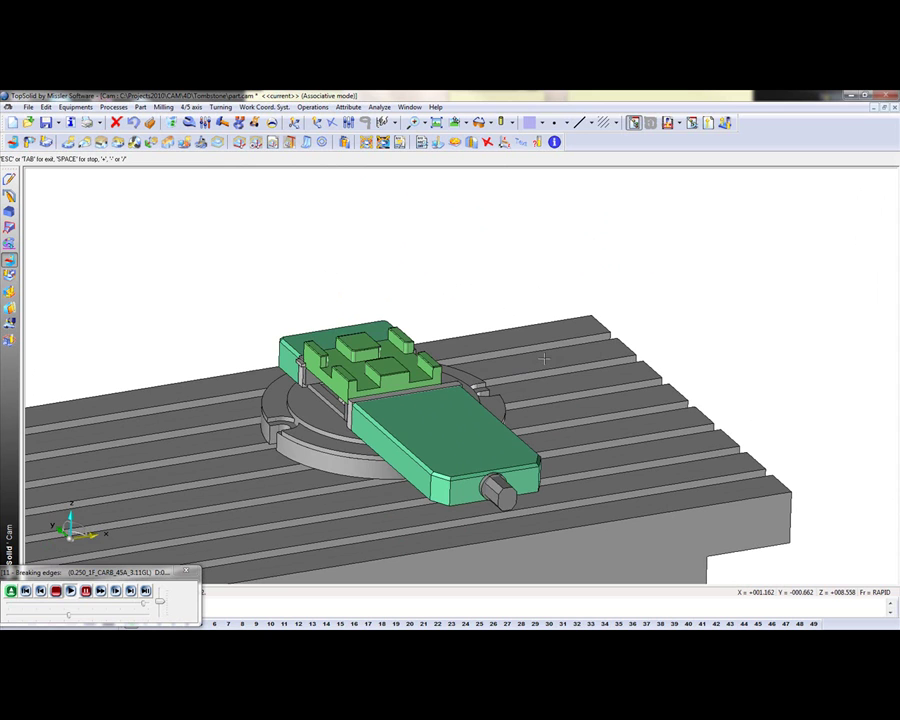
scroll(472, 386, down, 3)
key(Escape)
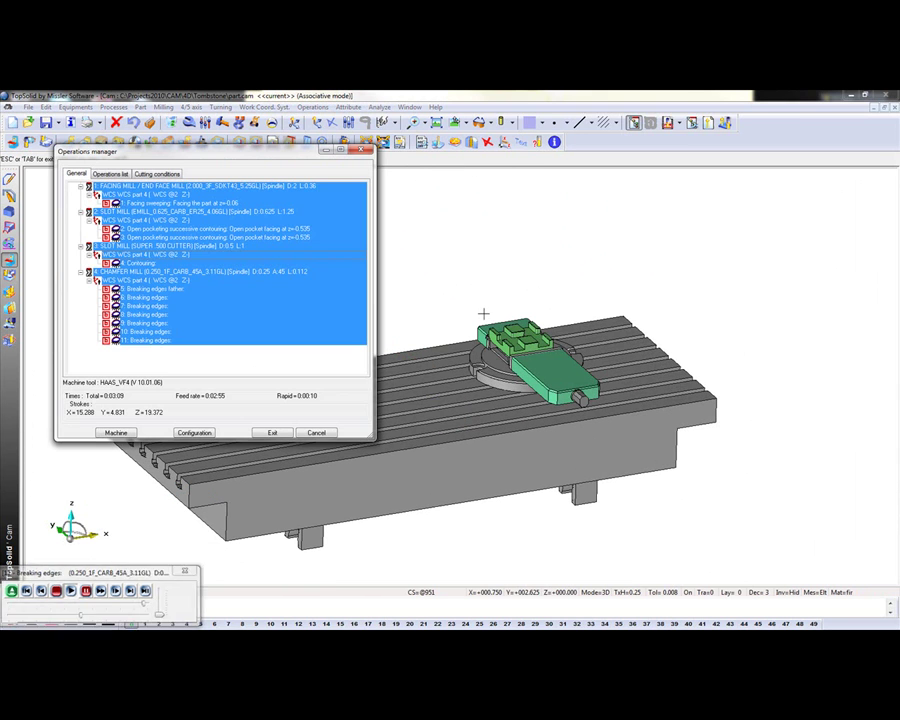
click(282, 432)
scroll(405, 345, down, 2)
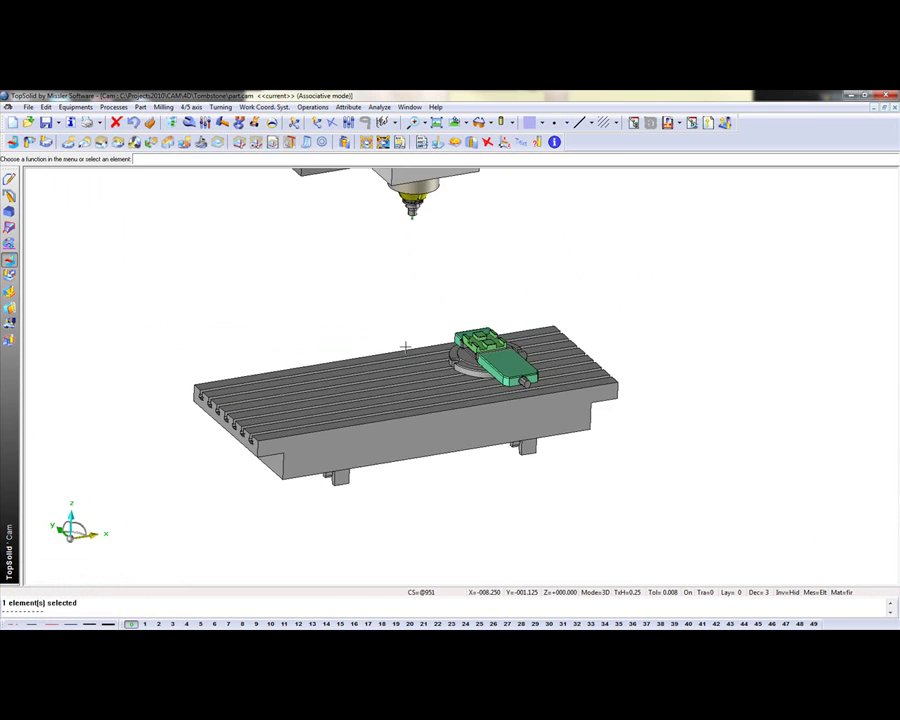
scroll(436, 314, up, 4)
middle_drag(449, 280, 376, 248)
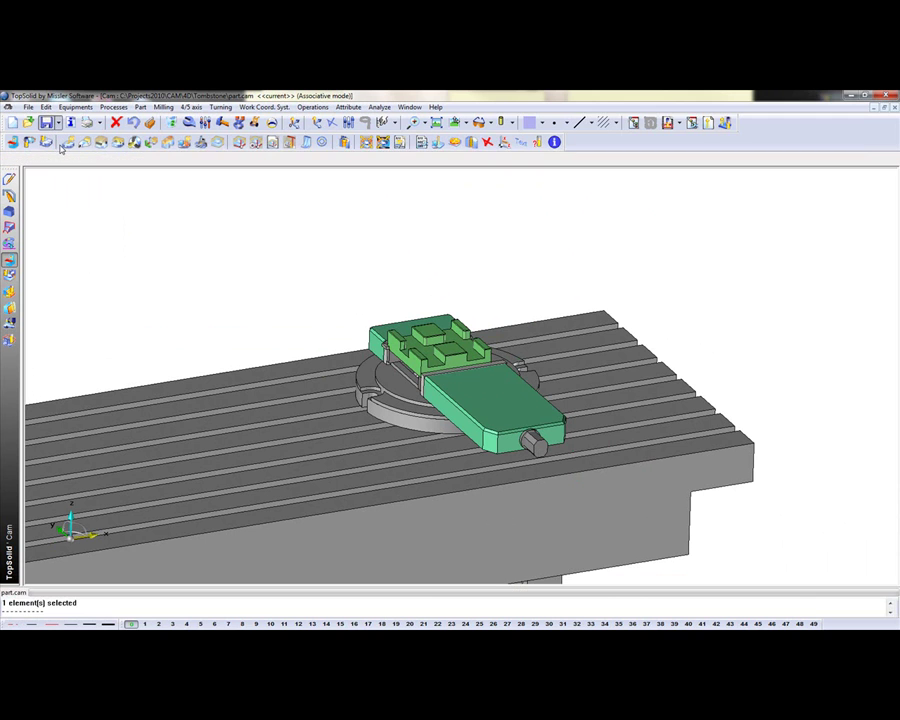
- Switch to the tombstone assembly Document3 and make the lower middle coordinate system on the tan block's front face current
click(409, 107)
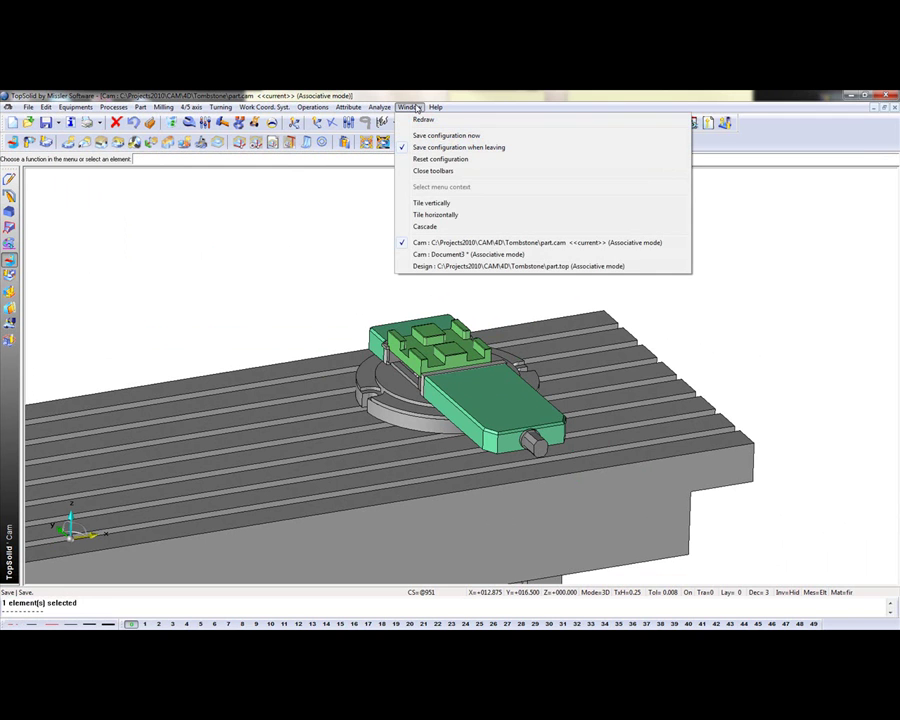
click(440, 253)
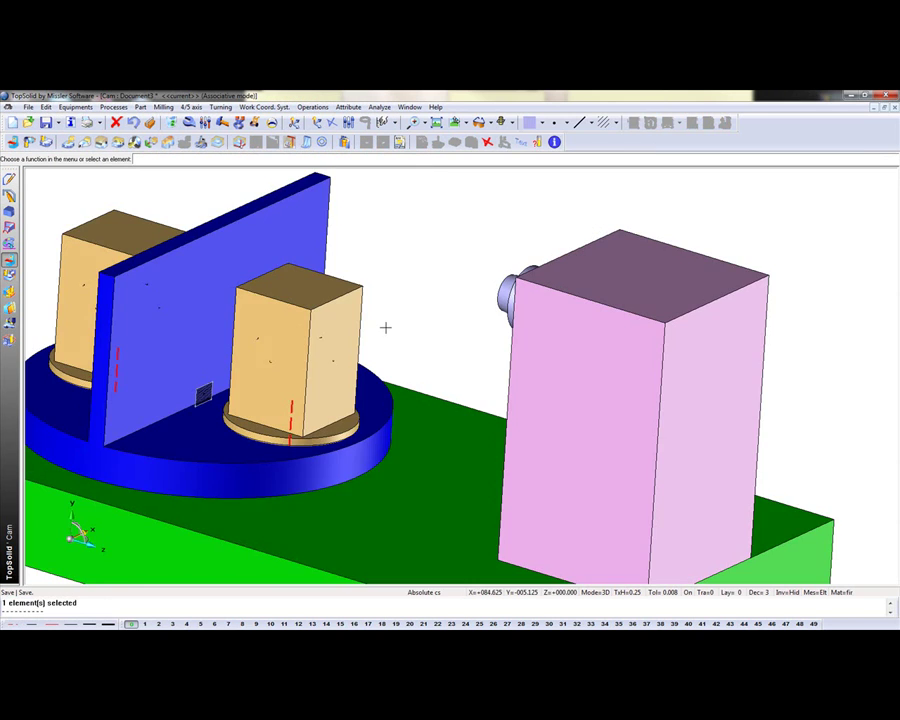
scroll(386, 327, down, 3)
middle_drag(549, 237, 548, 238)
scroll(548, 237, up, 5)
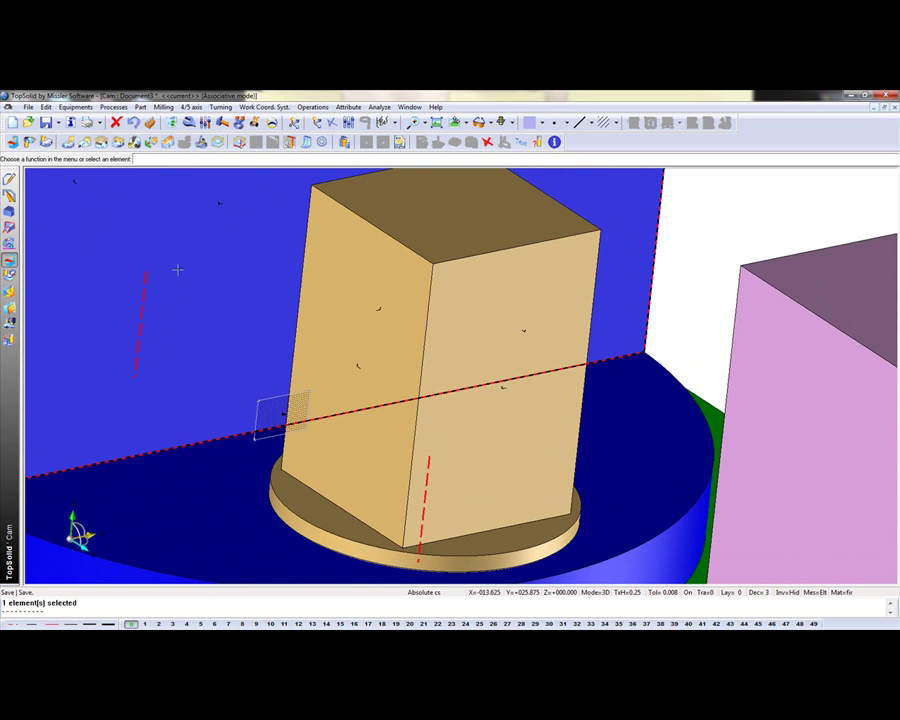
middle_drag(524, 399, 522, 400)
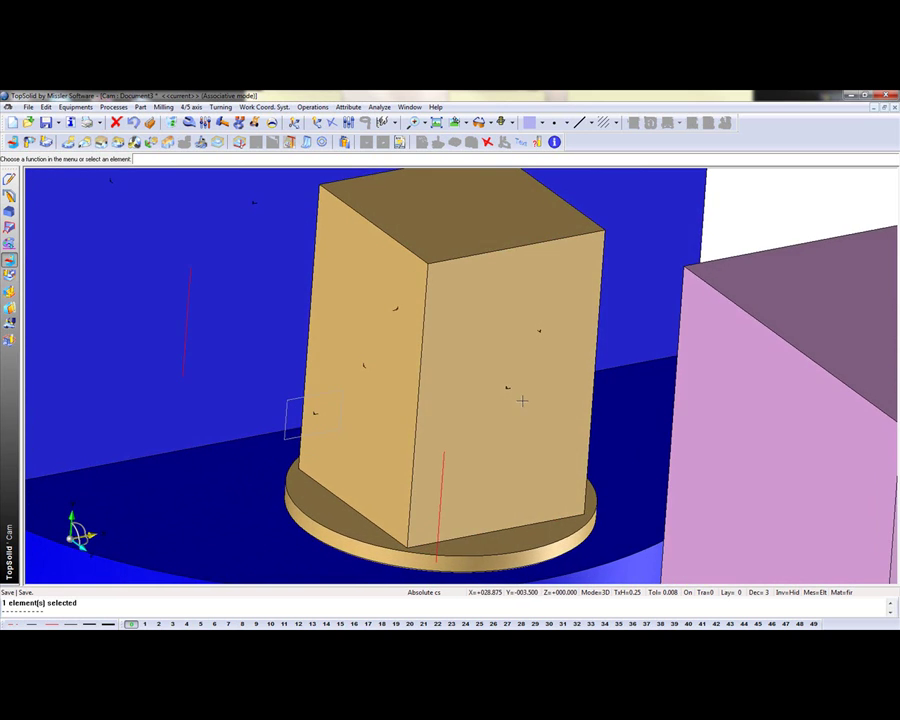
scroll(512, 397, up, 2)
scroll(512, 397, up, 3)
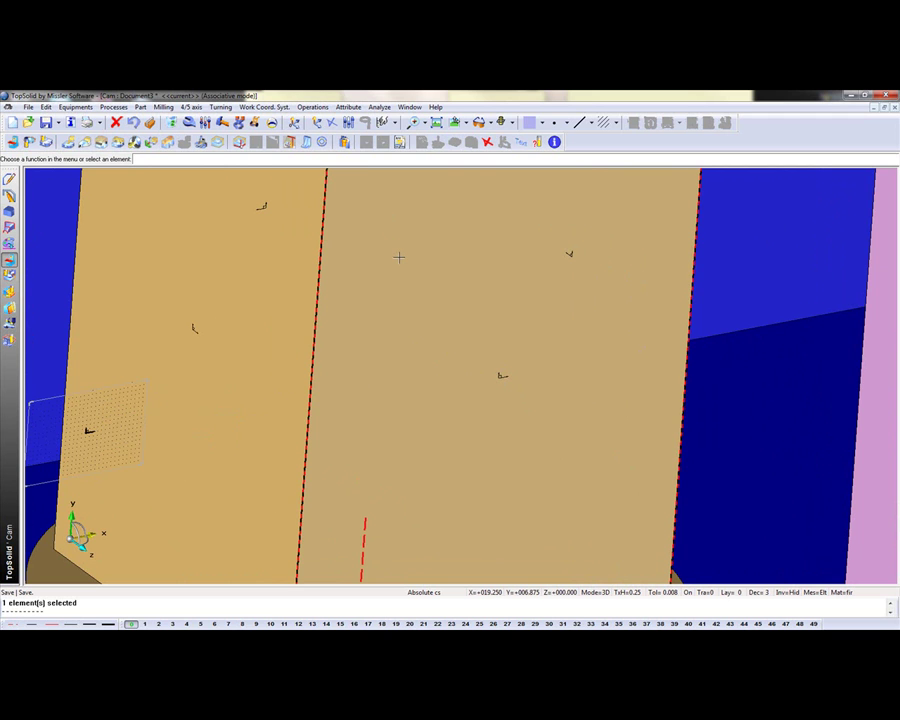
scroll(399, 257, down, 5)
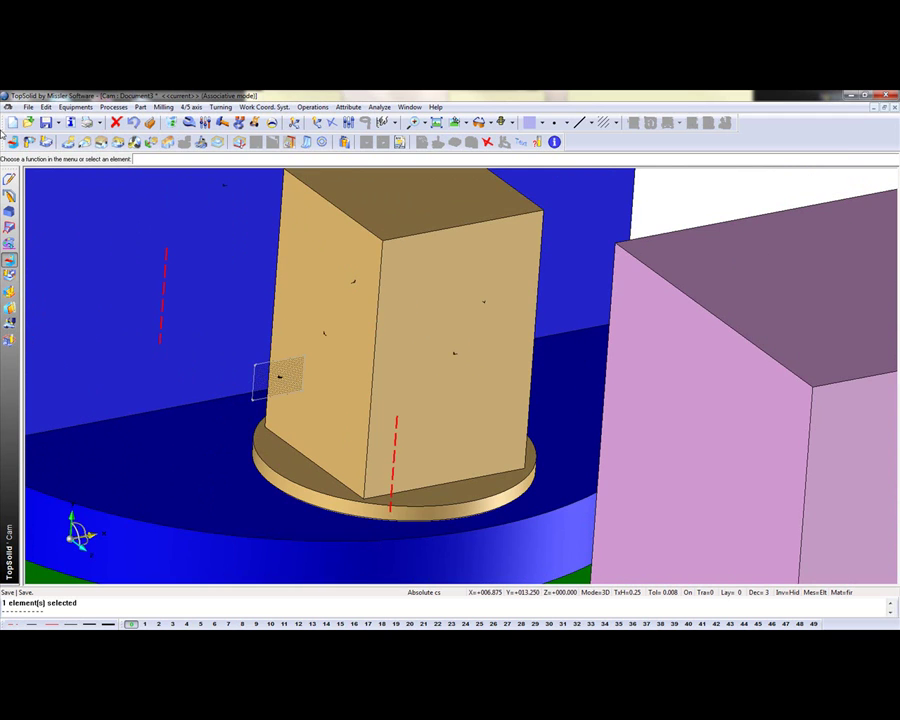
click(295, 123)
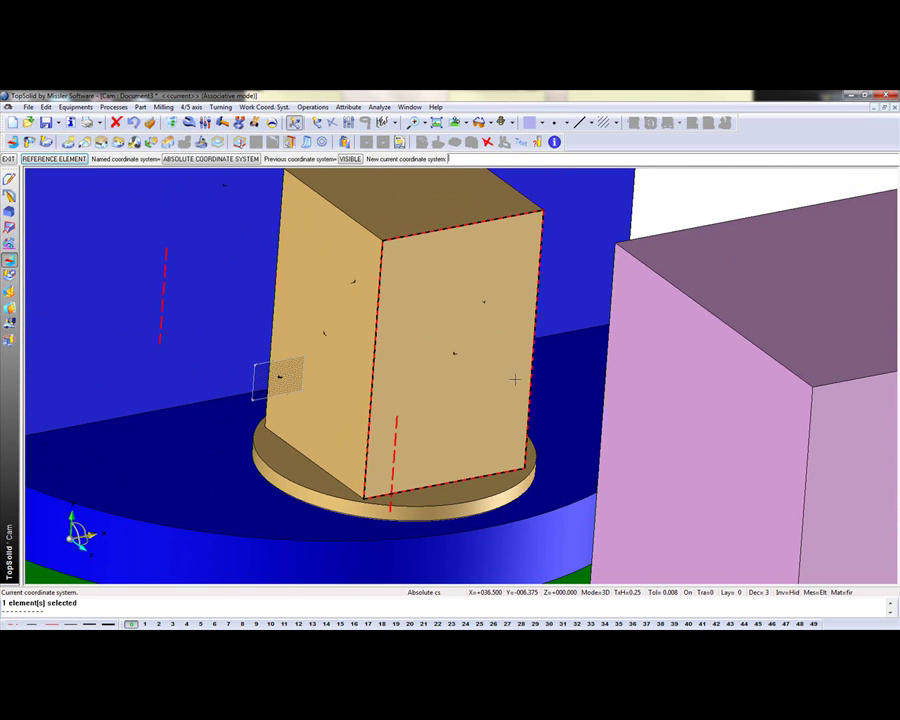
click(458, 354)
scroll(452, 348, up, 4)
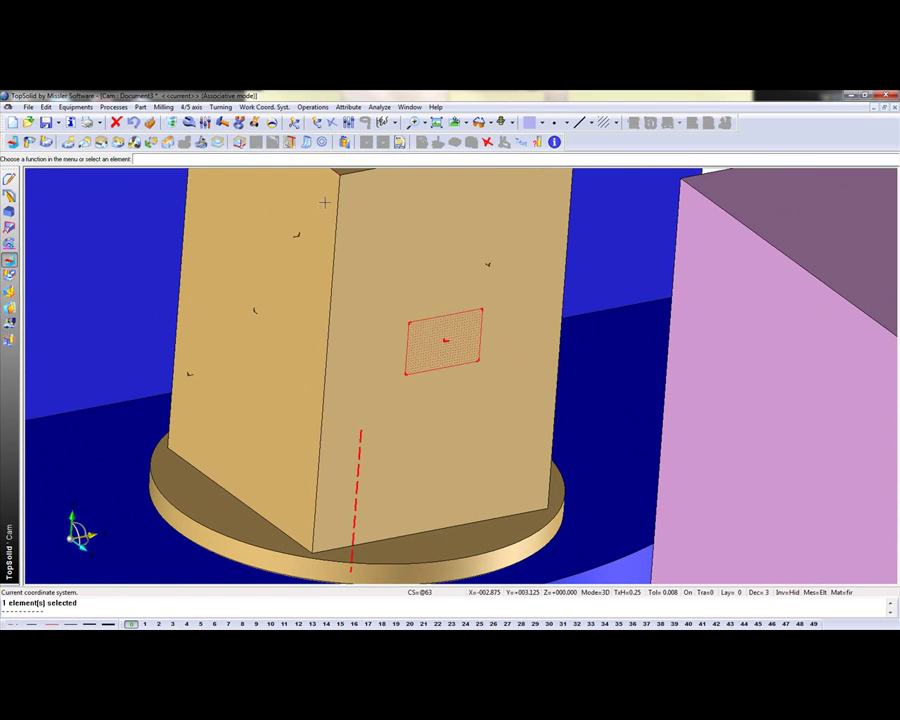
- Create a coordinate system on a point of the block's front face at X -7.5 in and Y 9 in from the current origin
click(10, 180)
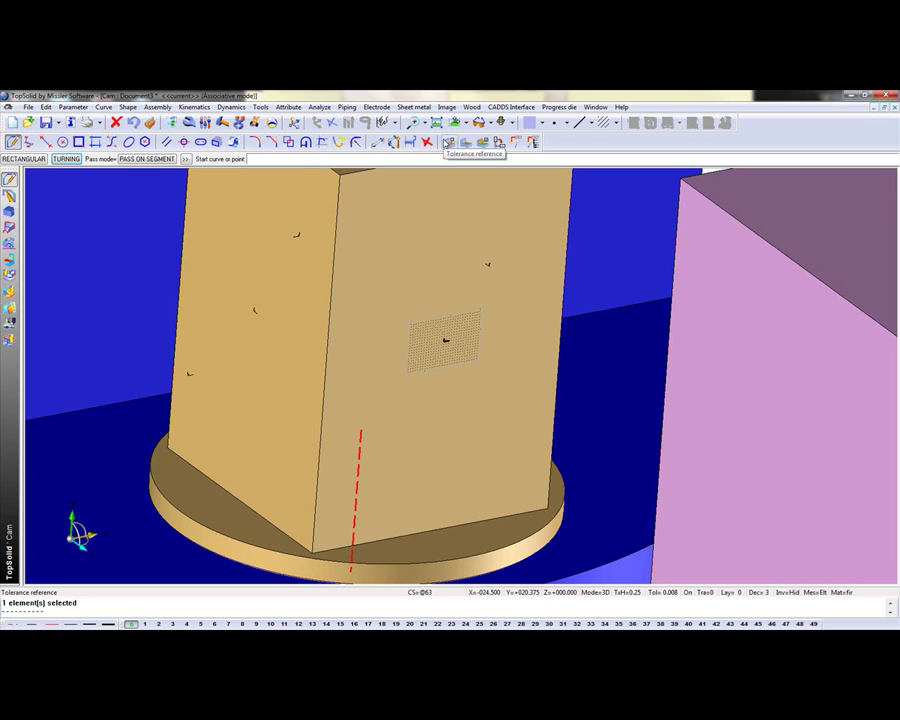
key(Escape)
click(317, 123)
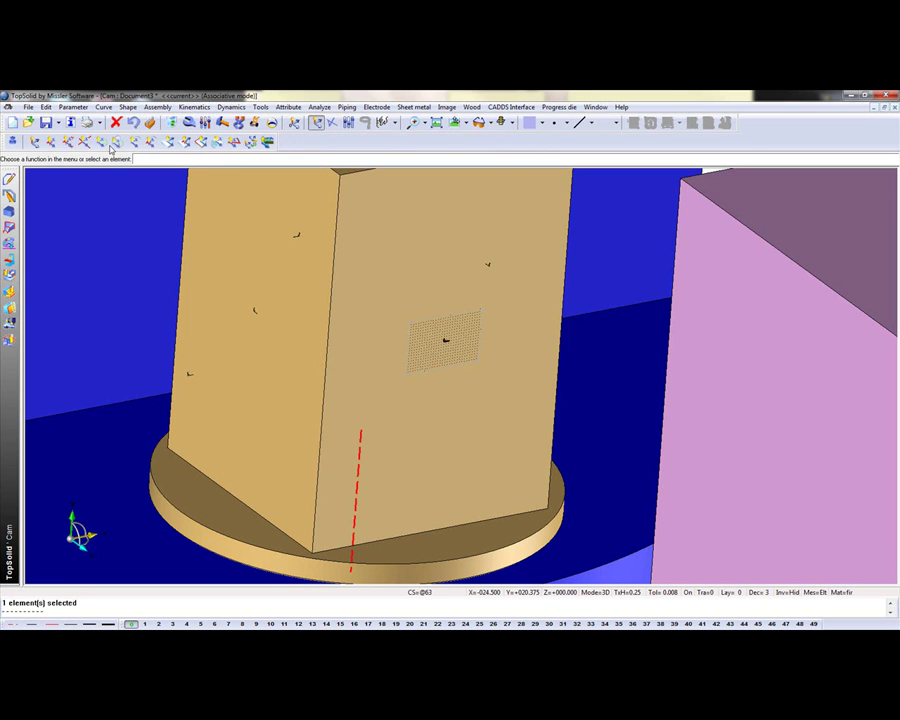
click(54, 144)
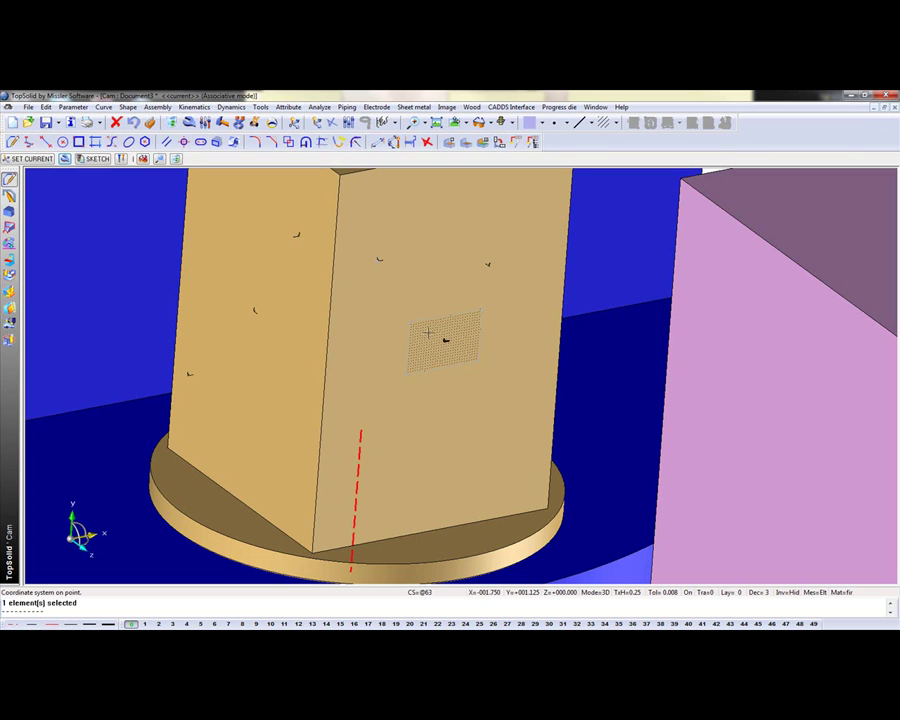
- Dimension the horizontal and vertical distances between the new coordinate system and the current origin on the block's front face
click(379, 143)
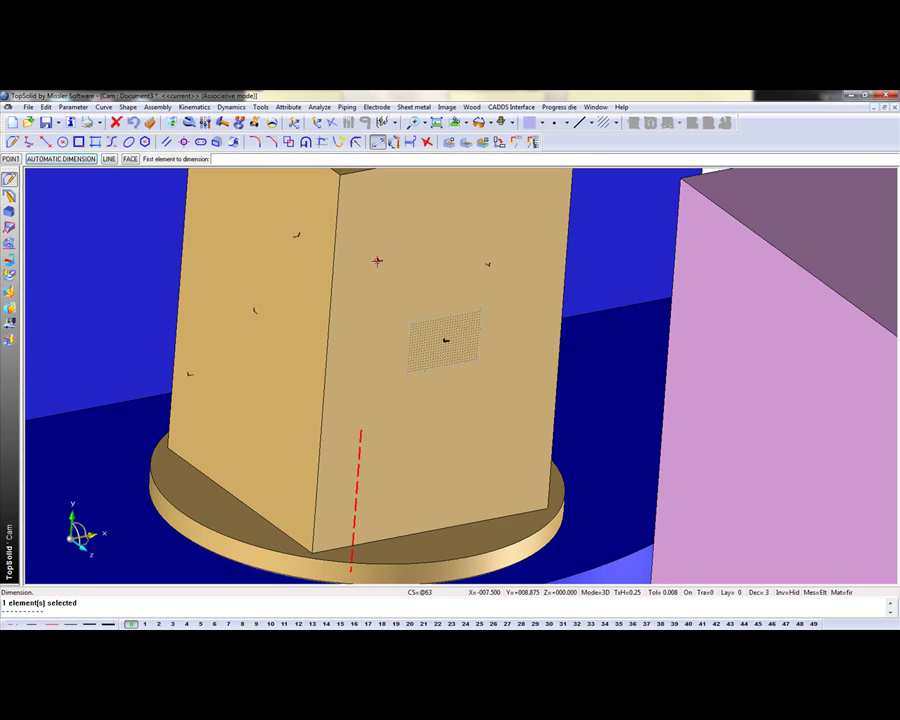
click(377, 261)
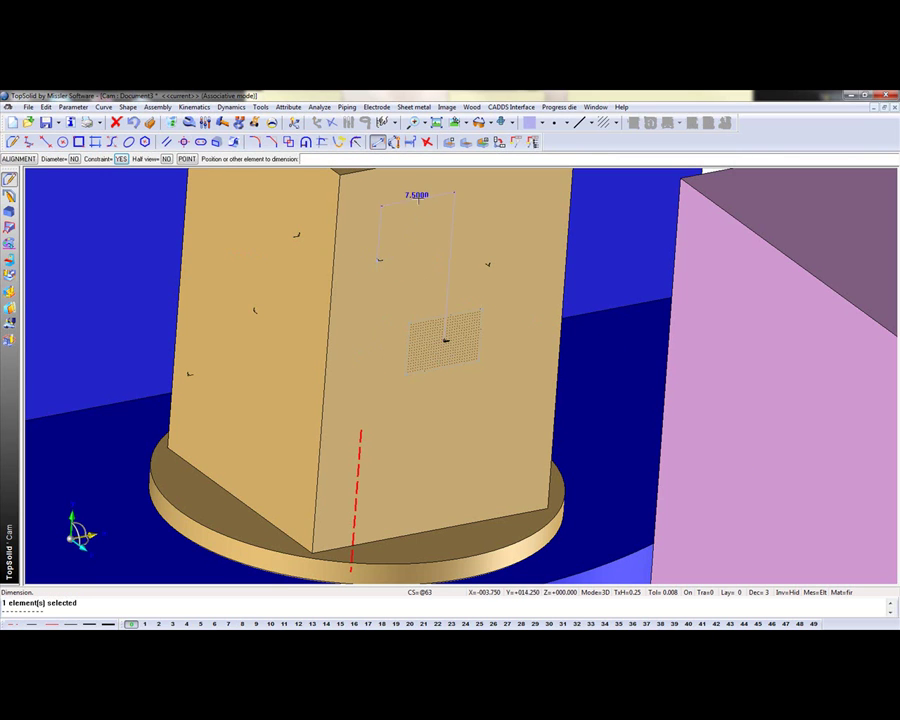
click(377, 259)
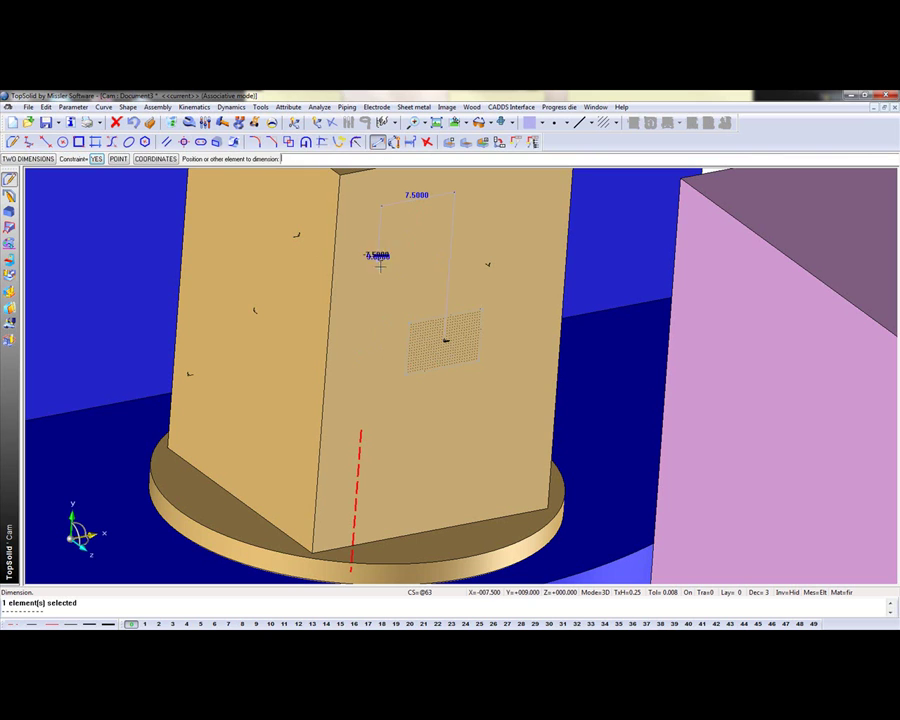
click(447, 343)
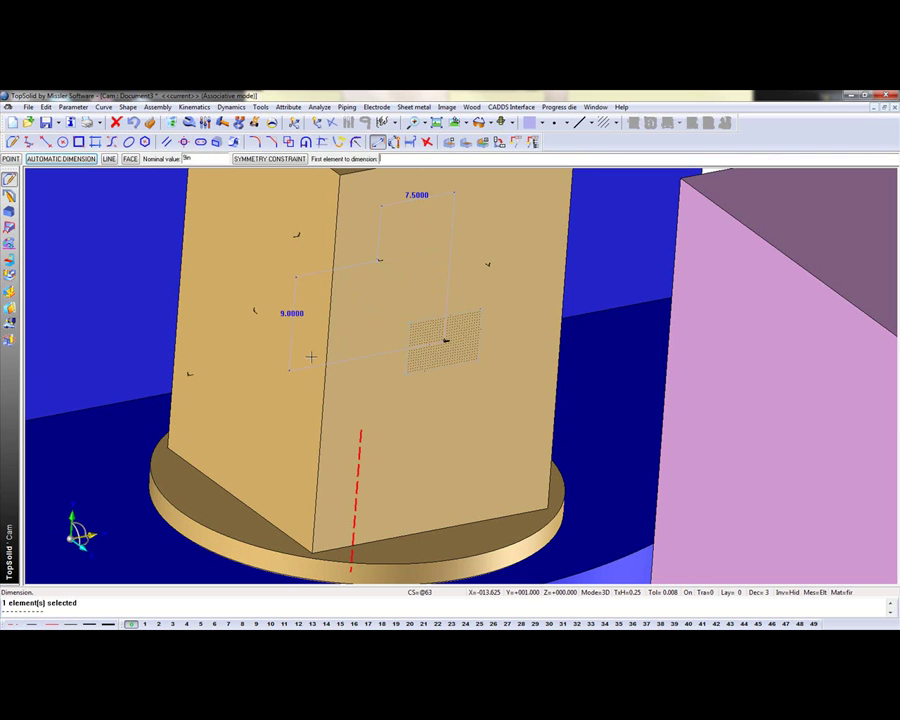
scroll(357, 342, down, 2)
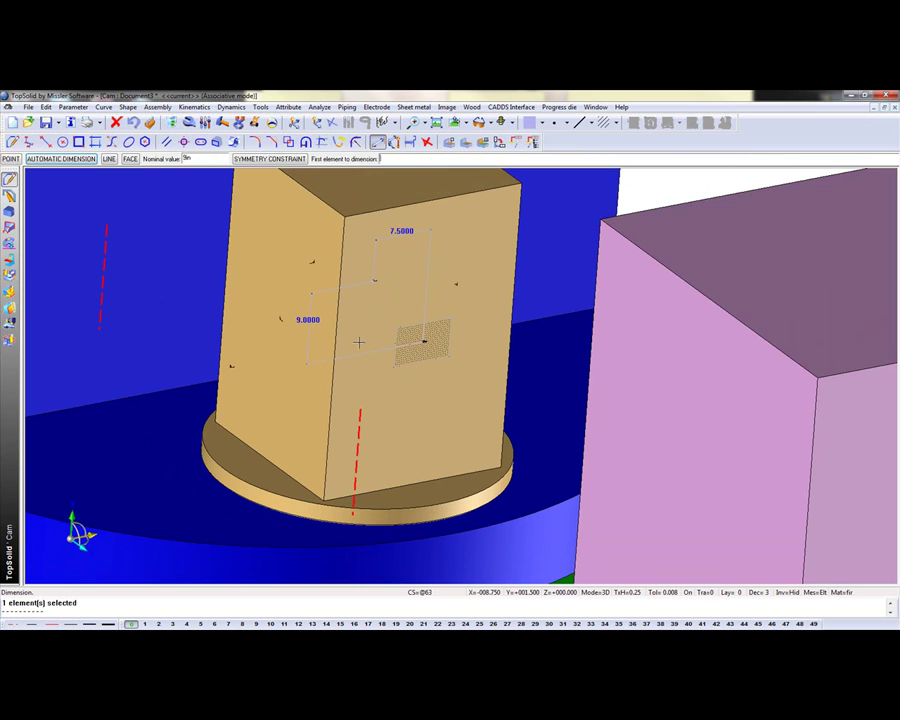
key(Escape)
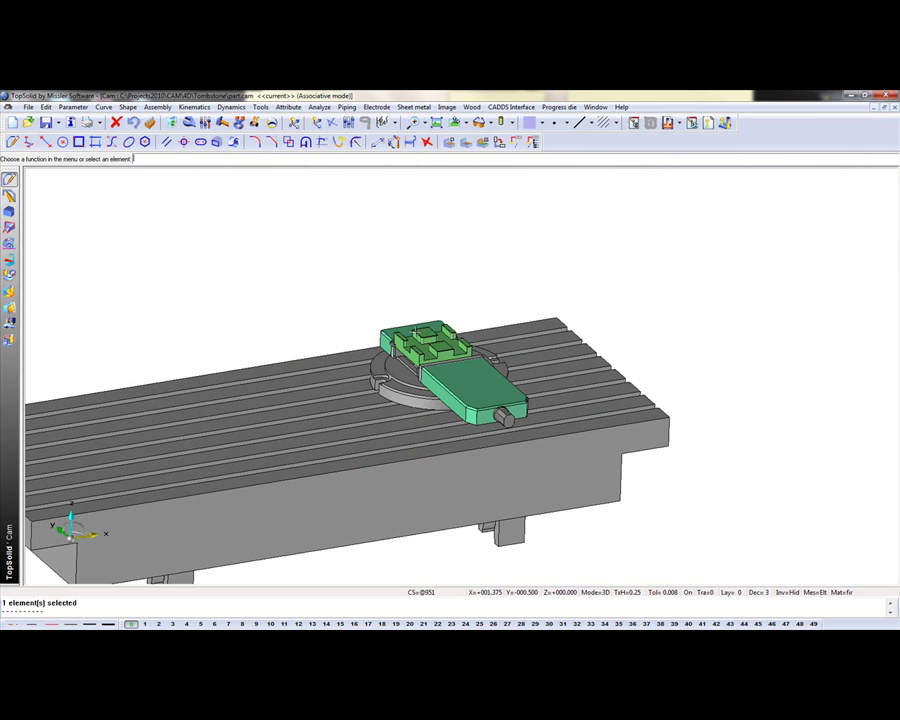
- Return to Document3 and tile the tombstone assembly and part.cam documents vertically side by side
click(595, 106)
click(635, 272)
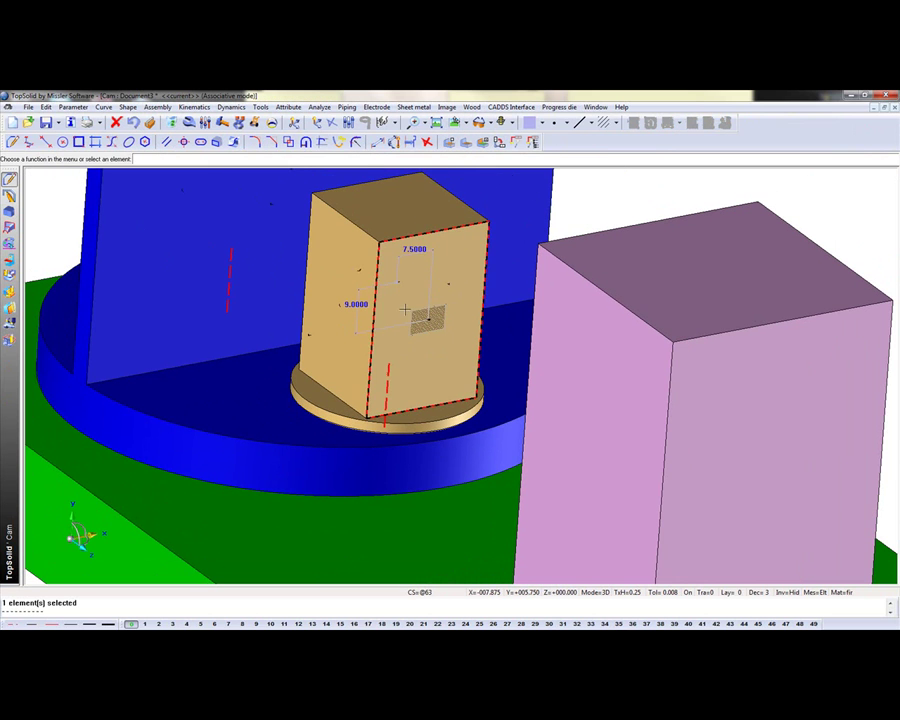
click(455, 124)
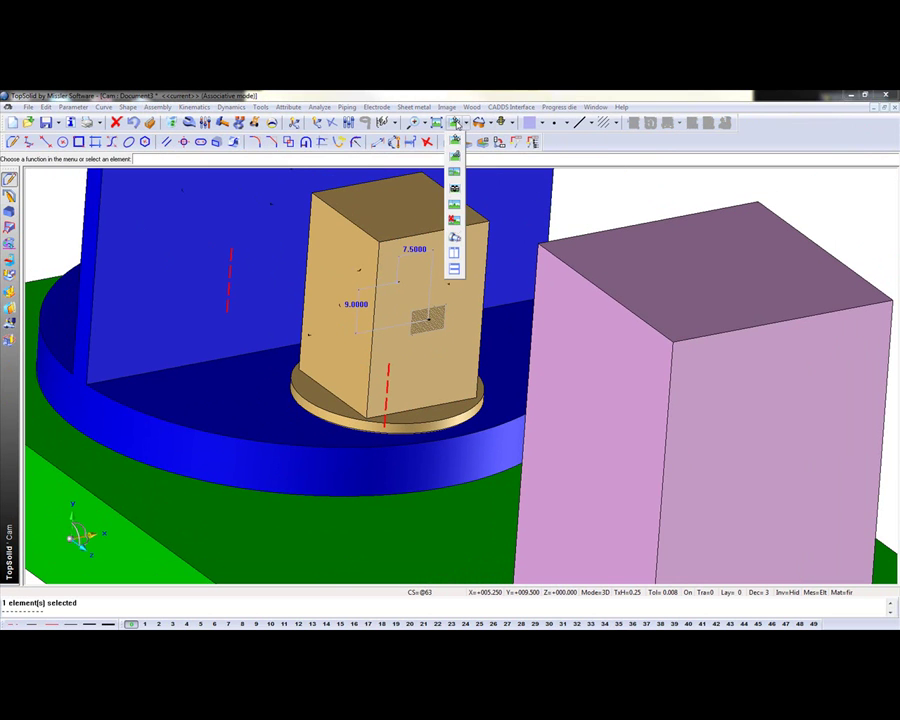
click(456, 254)
scroll(268, 372, down, 2)
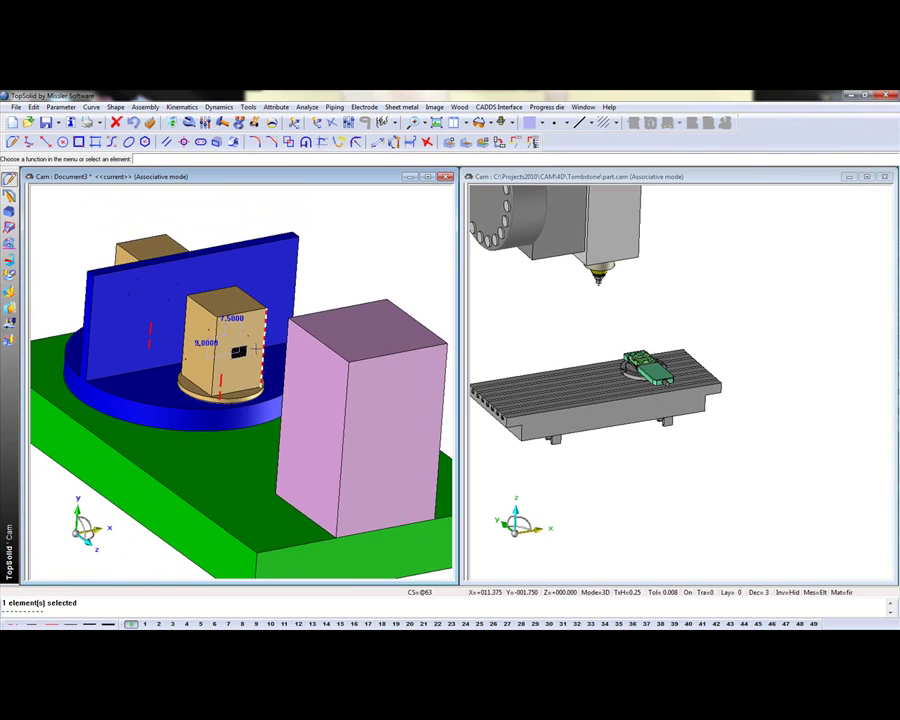
- Make the new upper coordinate system on the block's front face the current one
scroll(251, 344, up, 4)
click(296, 122)
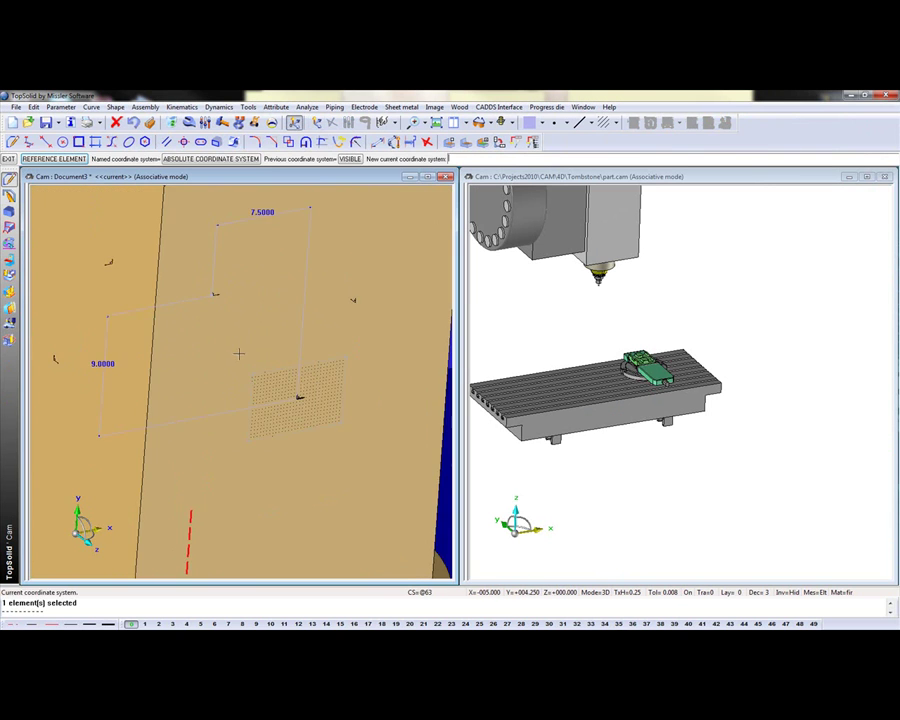
click(200, 261)
scroll(211, 357, down, 5)
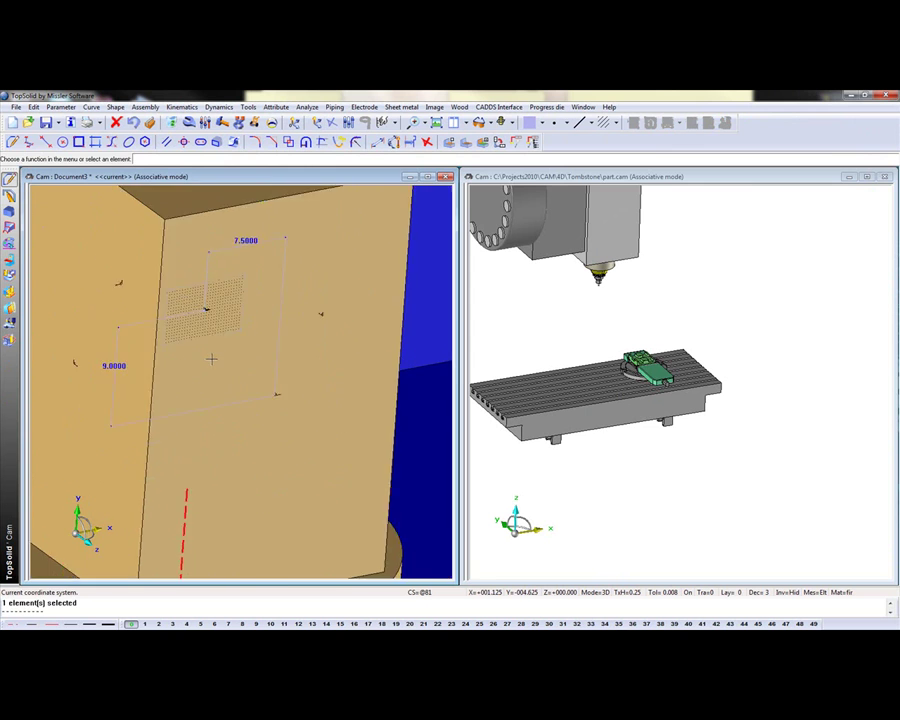
- In part.cam, create a coordinate system at the midpoint between two diagonally opposite bottom corners of the green part
click(550, 308)
scroll(620, 354, up, 1)
scroll(620, 352, up, 5)
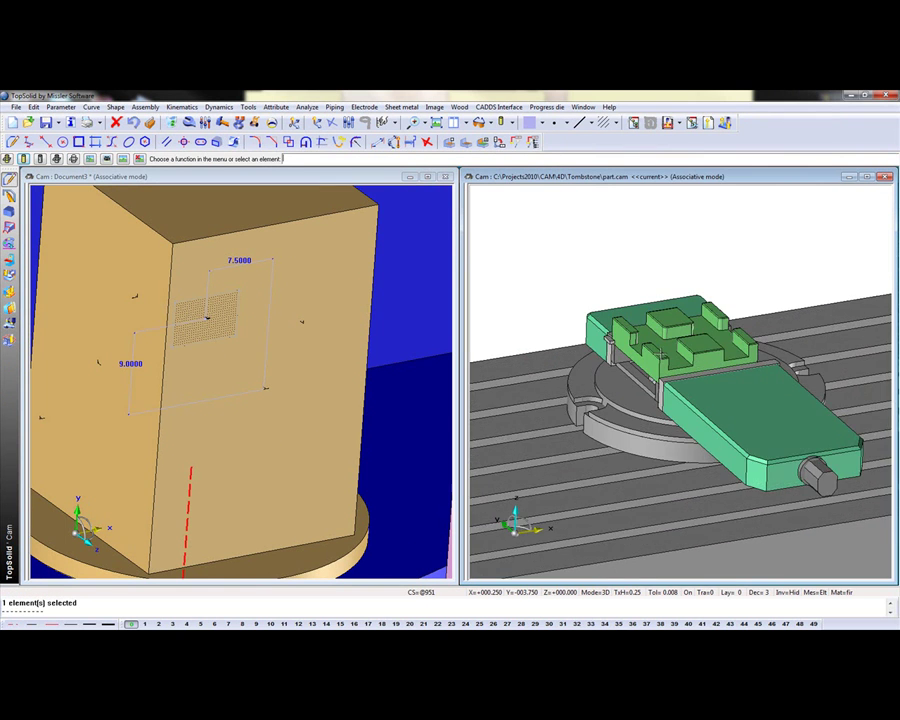
scroll(570, 330, down, 2)
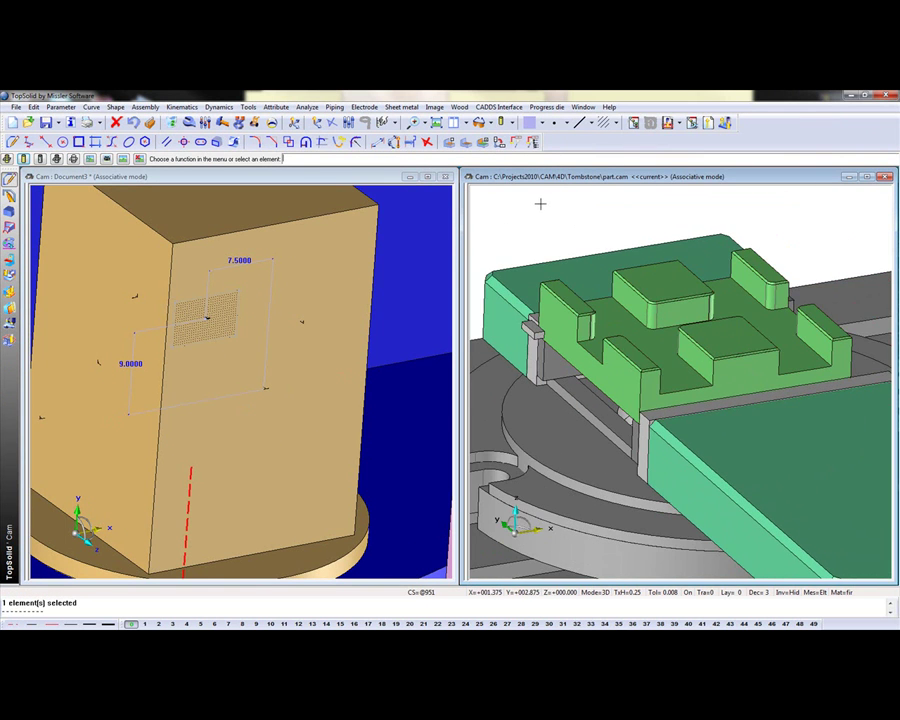
click(315, 123)
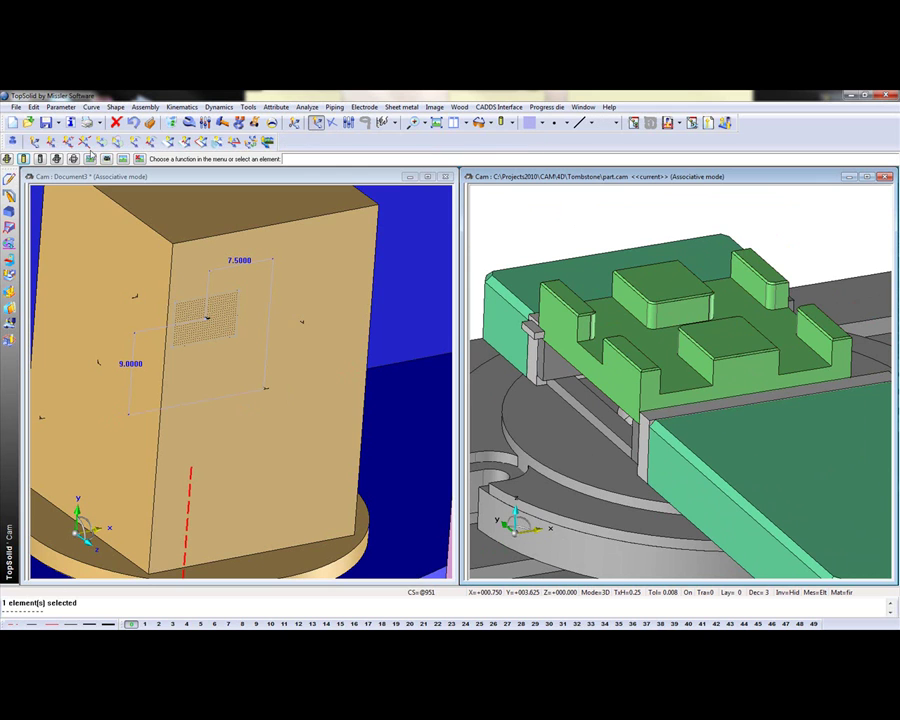
click(52, 143)
click(333, 123)
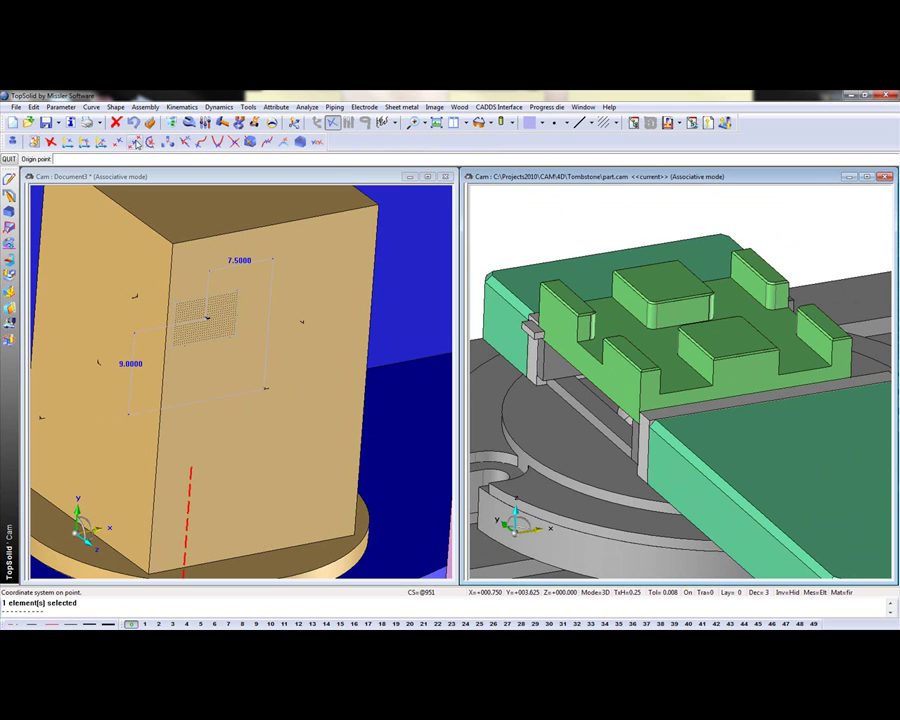
click(134, 142)
scroll(637, 420, up, 5)
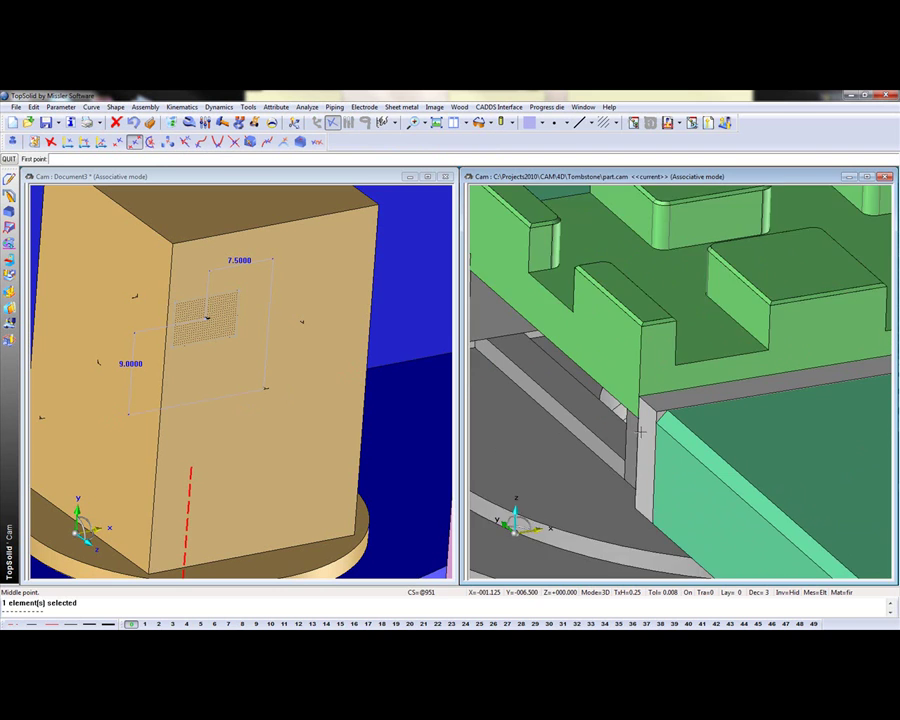
click(633, 403)
scroll(633, 403, down, 5)
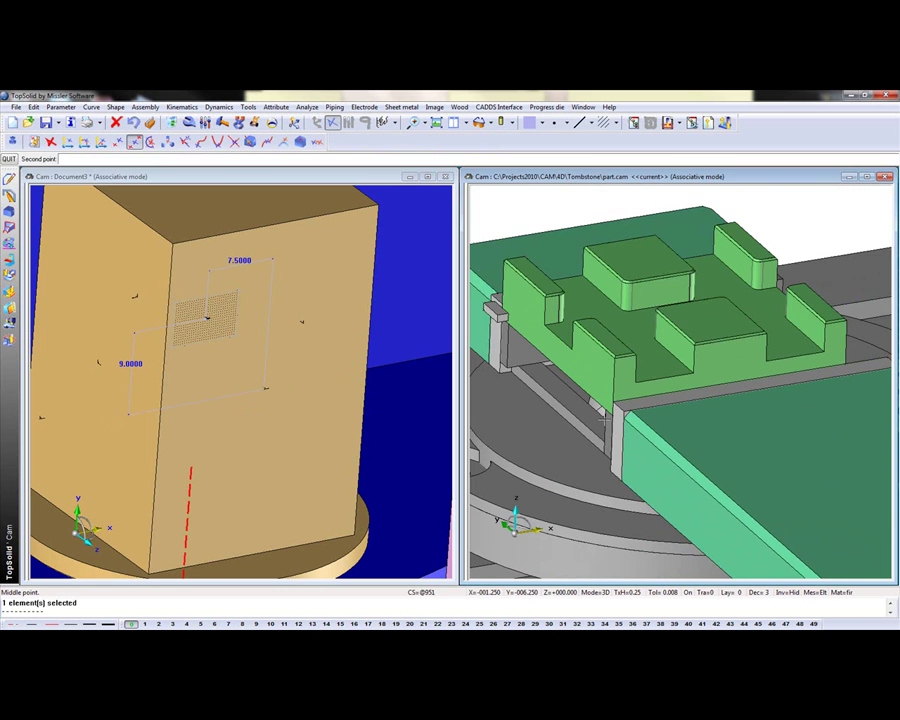
scroll(604, 419, up, 5)
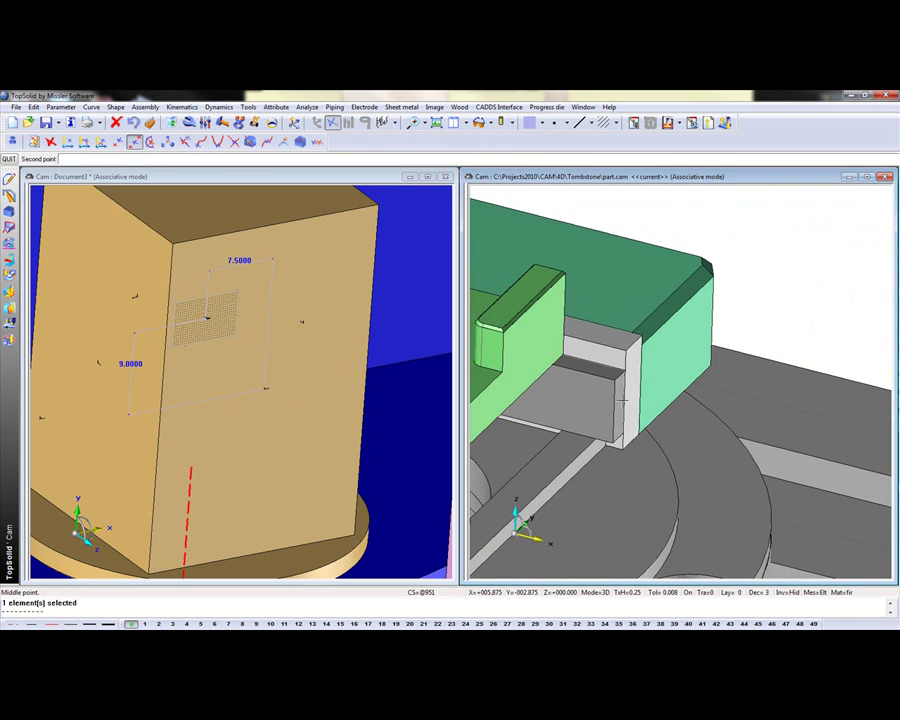
click(563, 355)
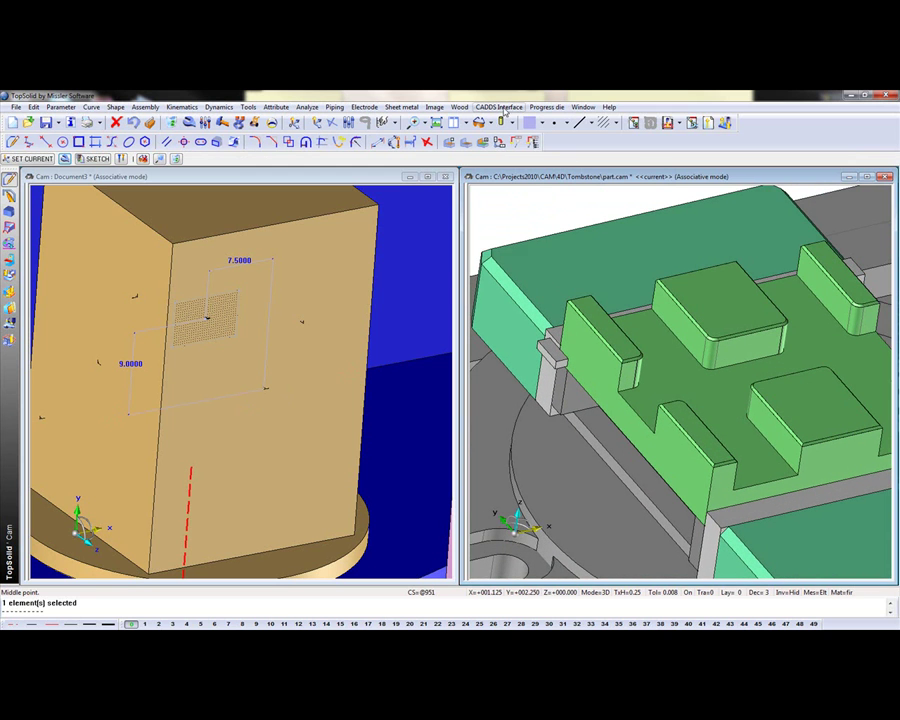
- Show the coordinate systems in part.cam and make the one at the centre of the part's base current
click(504, 123)
click(517, 192)
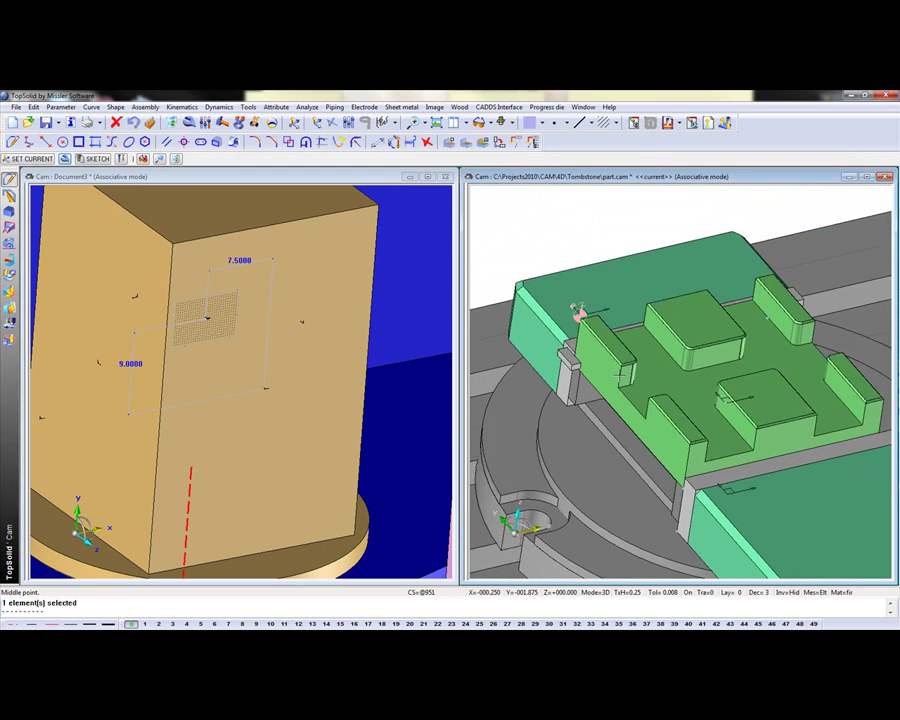
click(295, 124)
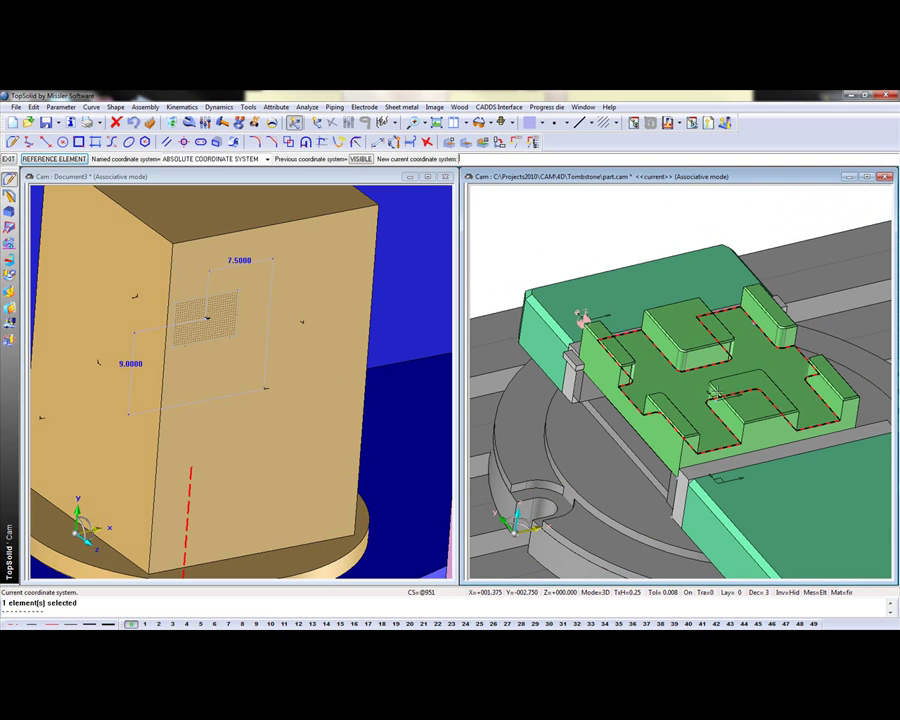
click(717, 396)
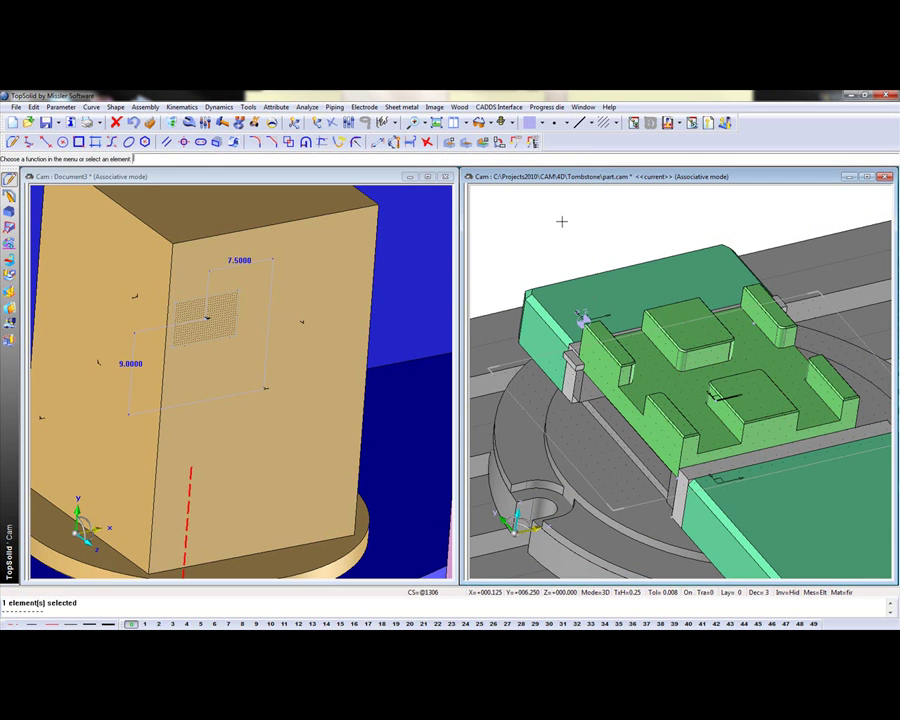
- From Document3, start a propagated part clamping by Coordinate system to Coordinate system and choose the green part in part.cam as the shape to position
click(331, 181)
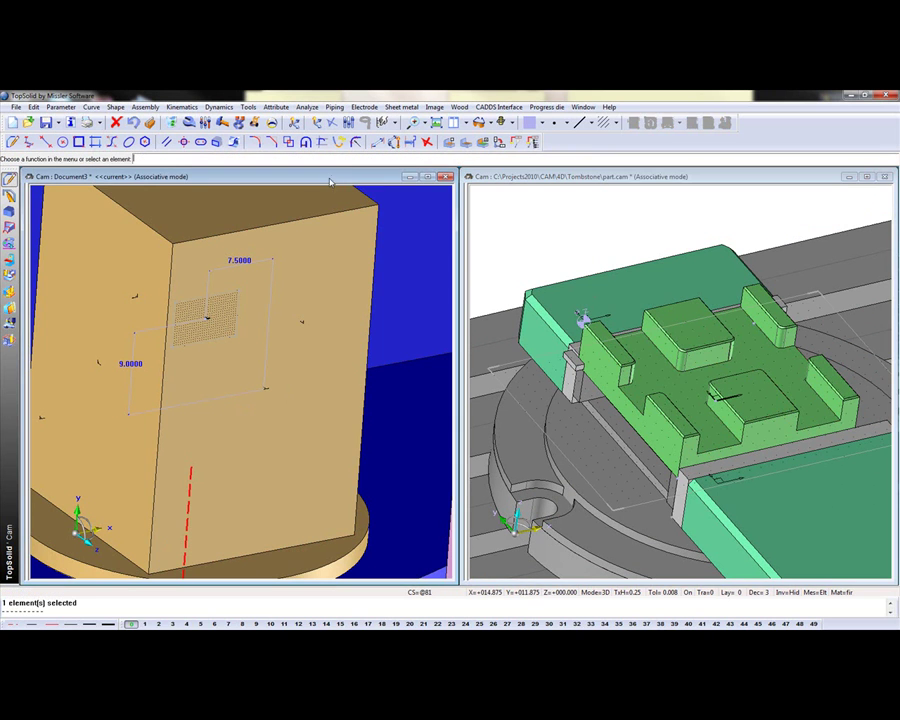
click(8, 262)
click(130, 108)
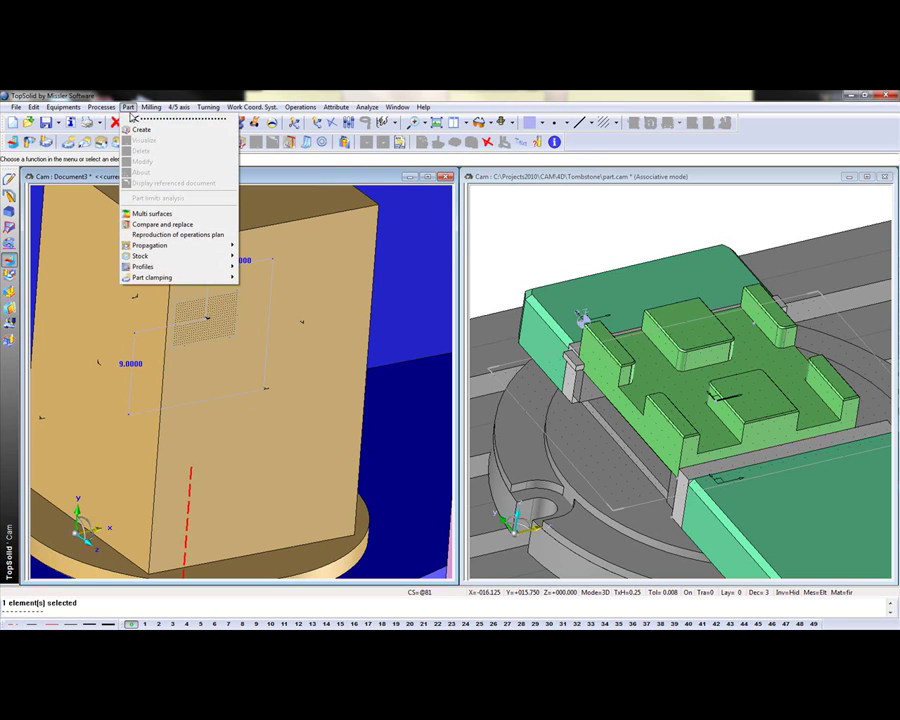
mouse_move(166, 249)
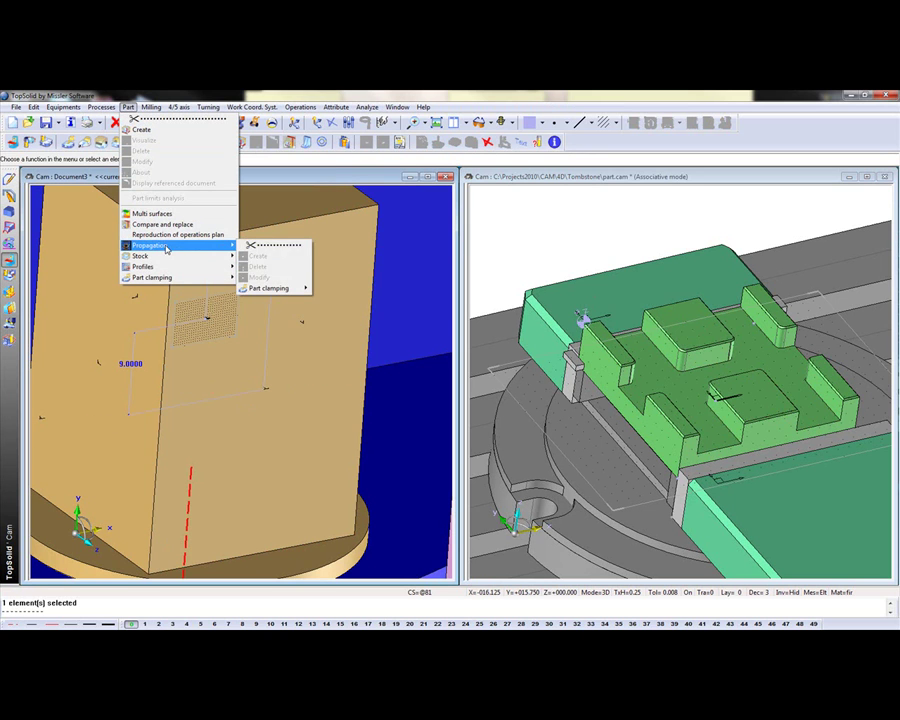
mouse_move(269, 290)
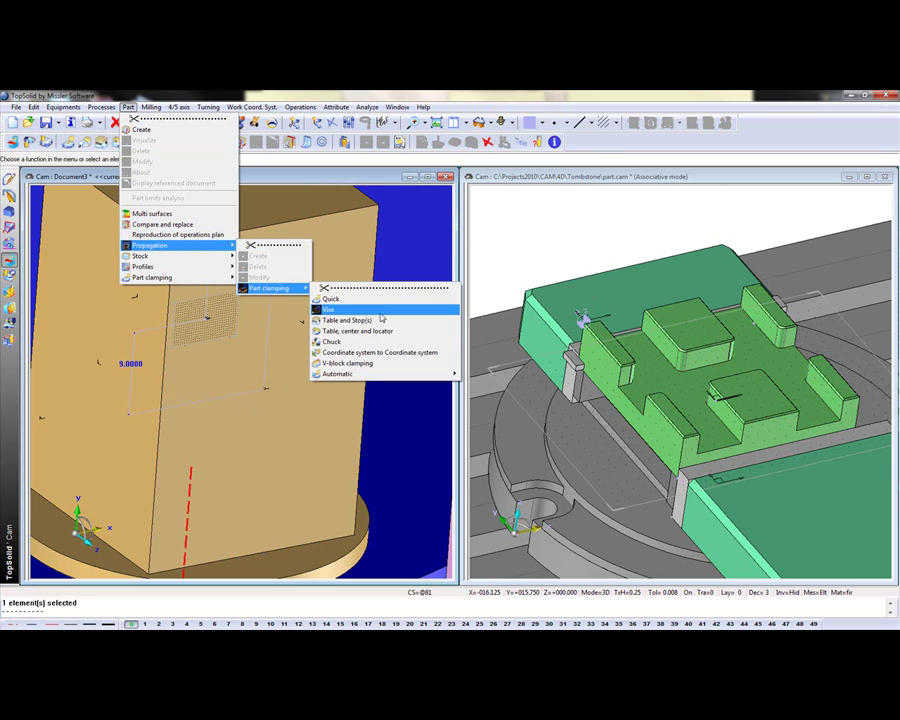
click(384, 355)
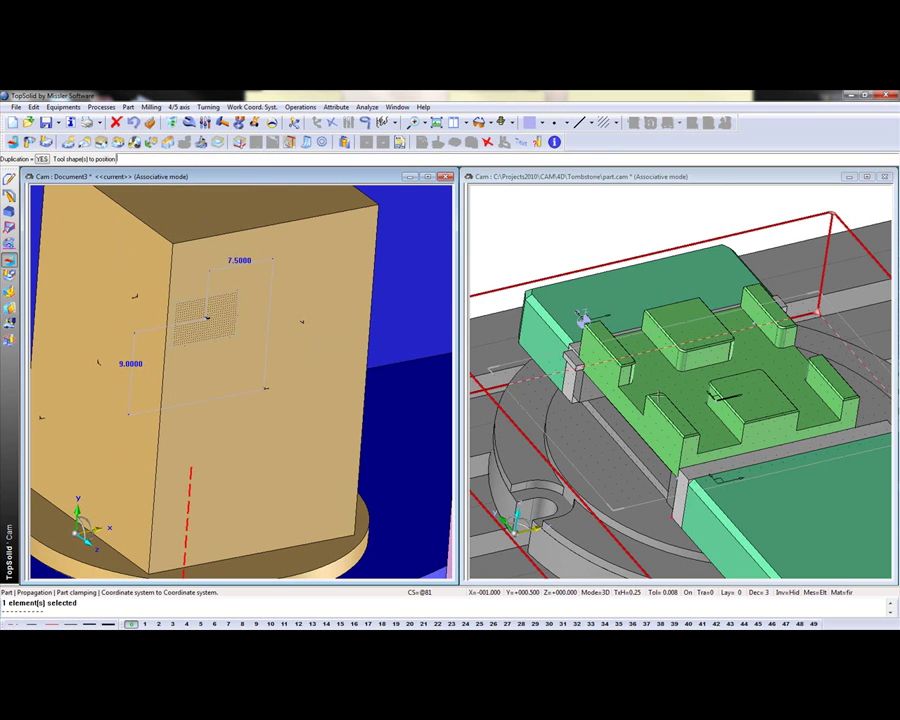
middle_drag(692, 376, 687, 338)
click(679, 491)
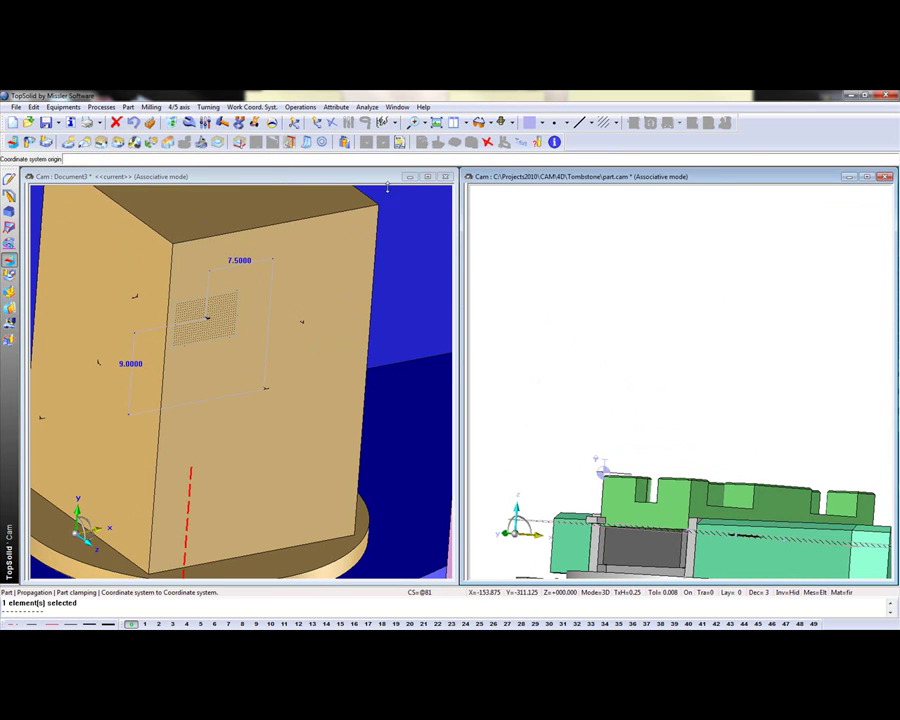
- Use the part's base-centre coordinate system as origin and the block's upper front-face one as destination, accepting both without rotation
click(679, 534)
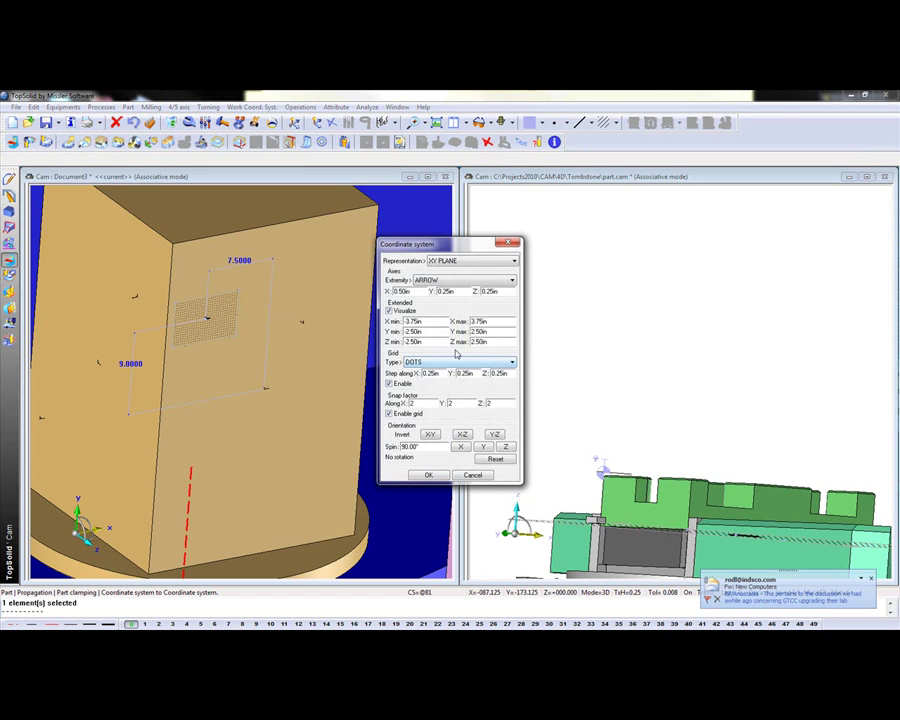
click(428, 474)
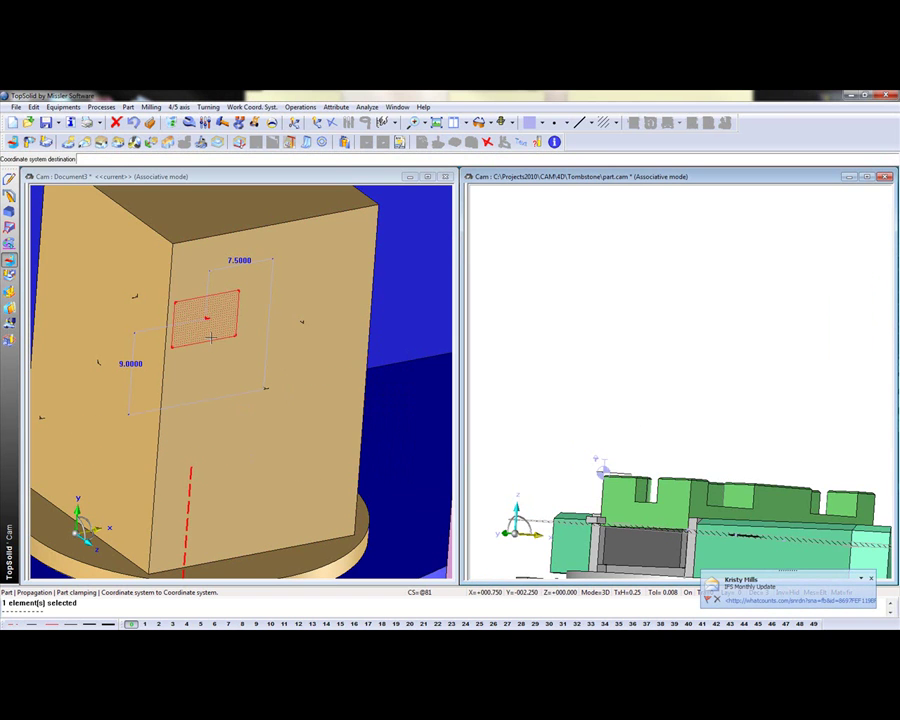
click(212, 340)
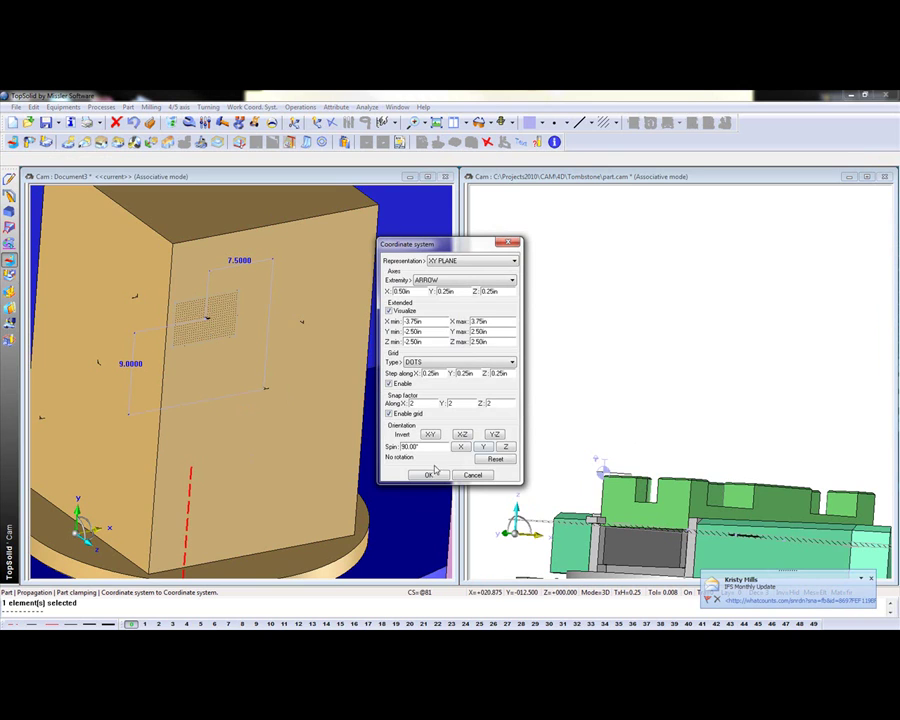
click(428, 474)
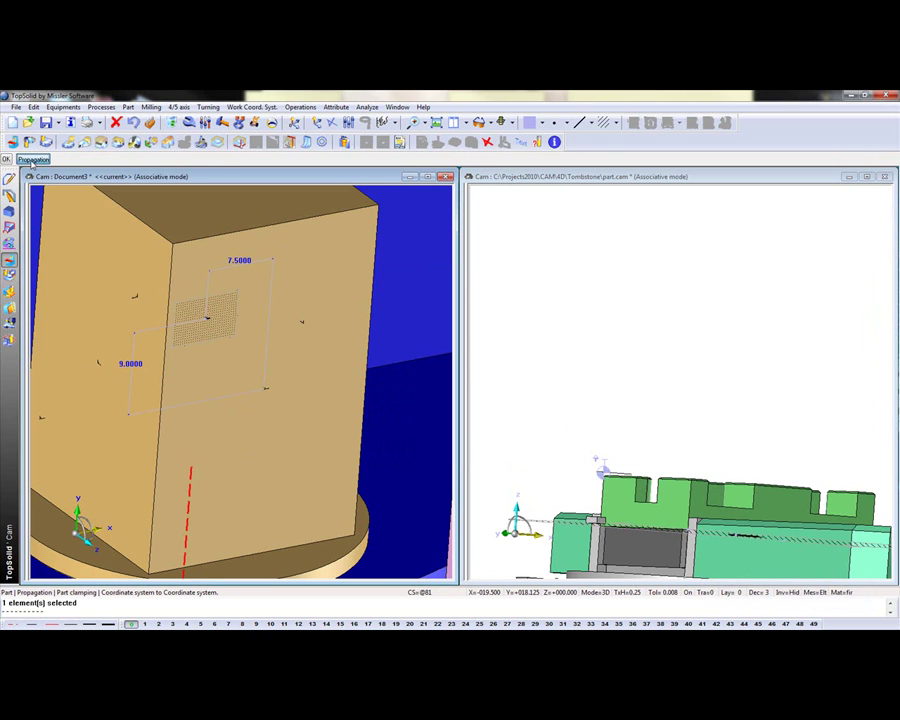
- Choose a rectangular propagation and define its first direction as X+ with a total distance of 15 in and 2 instances
click(33, 162)
click(103, 163)
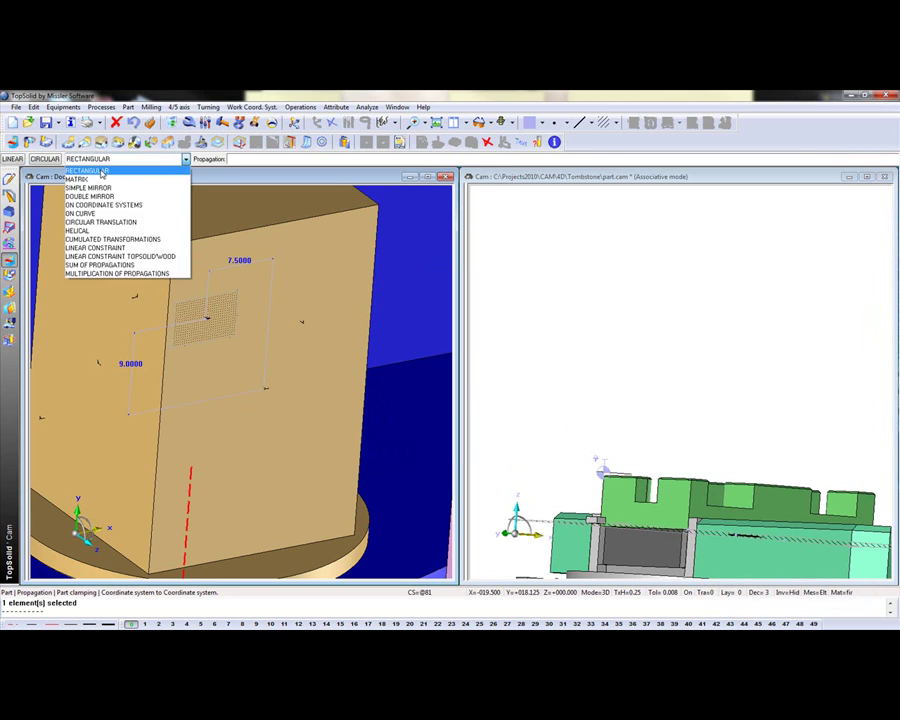
click(102, 172)
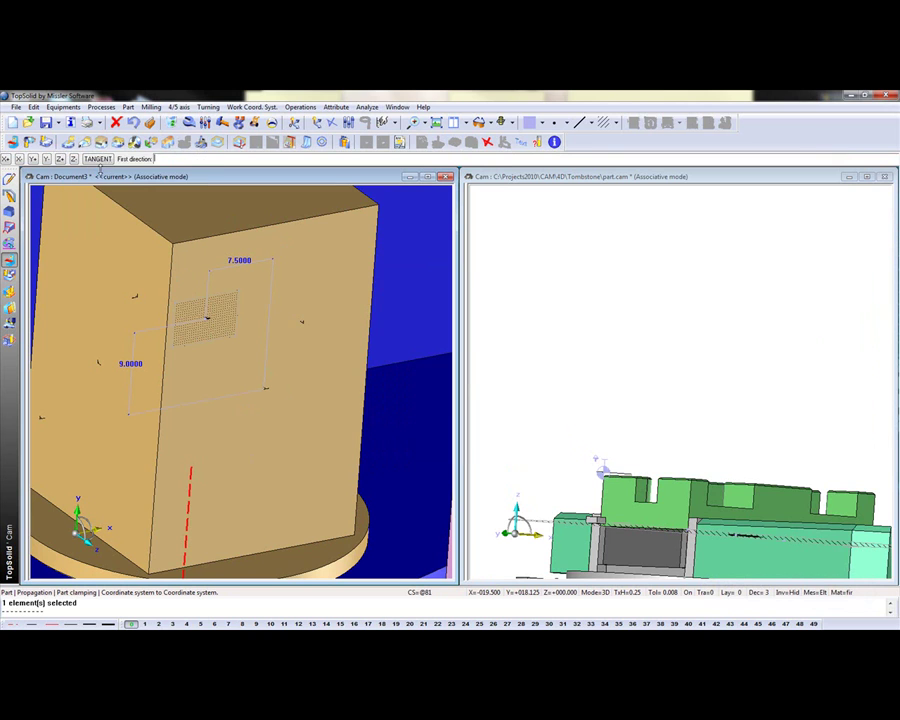
click(8, 159)
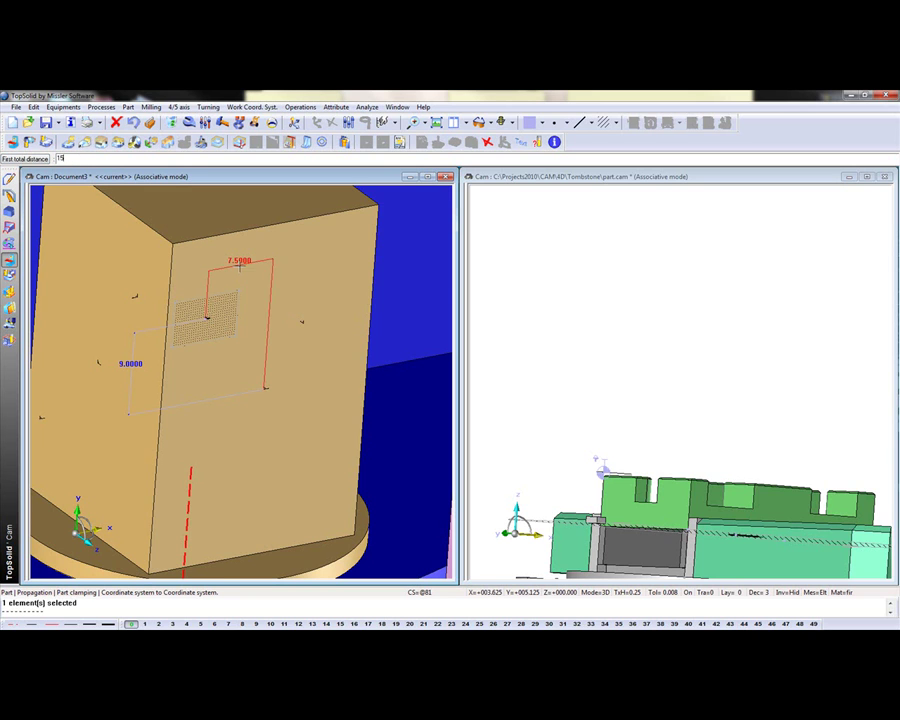
key(Return)
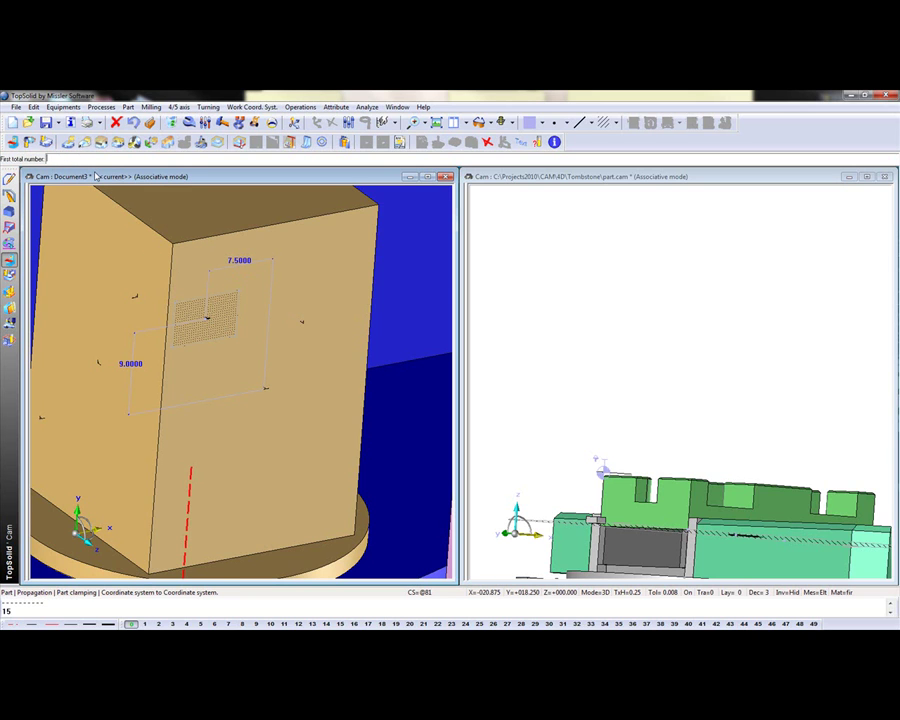
key(Return)
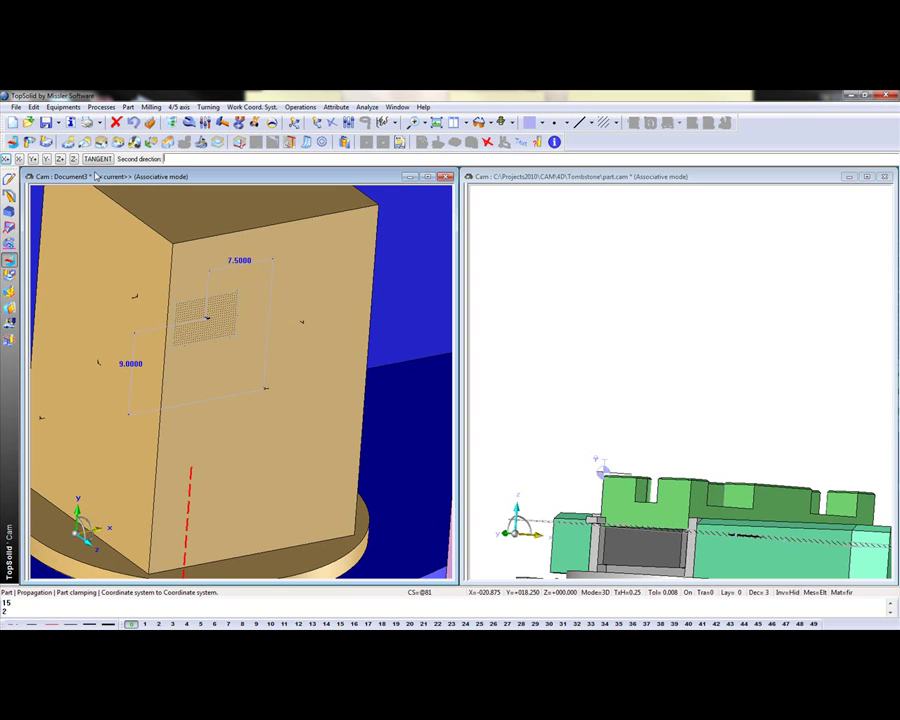
- Define the propagation's second direction as Y- with a total distance of 18 in and 3 instances
click(46, 159)
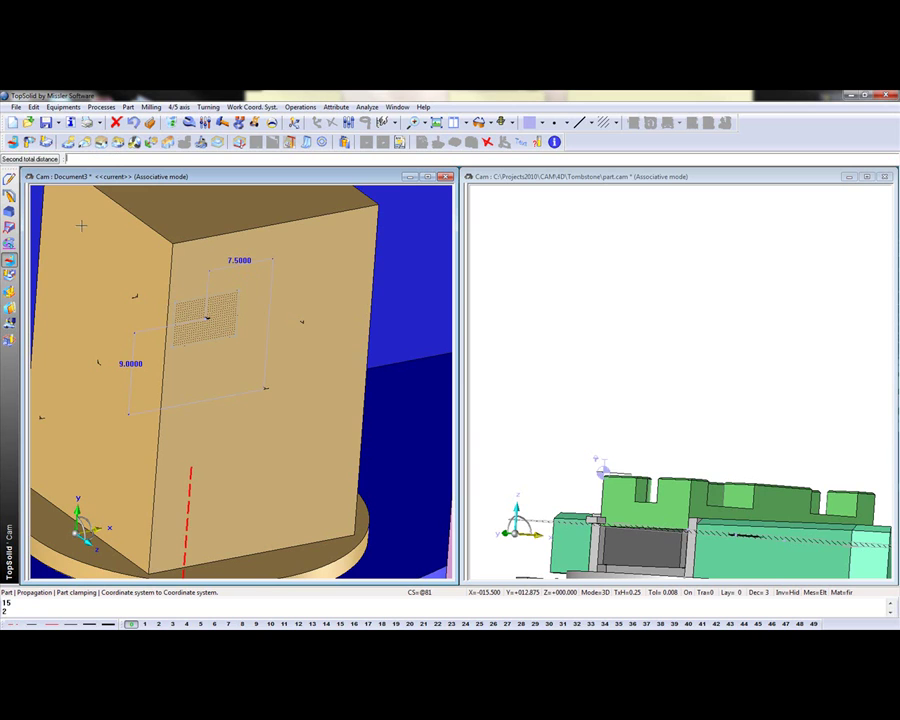
key(Return)
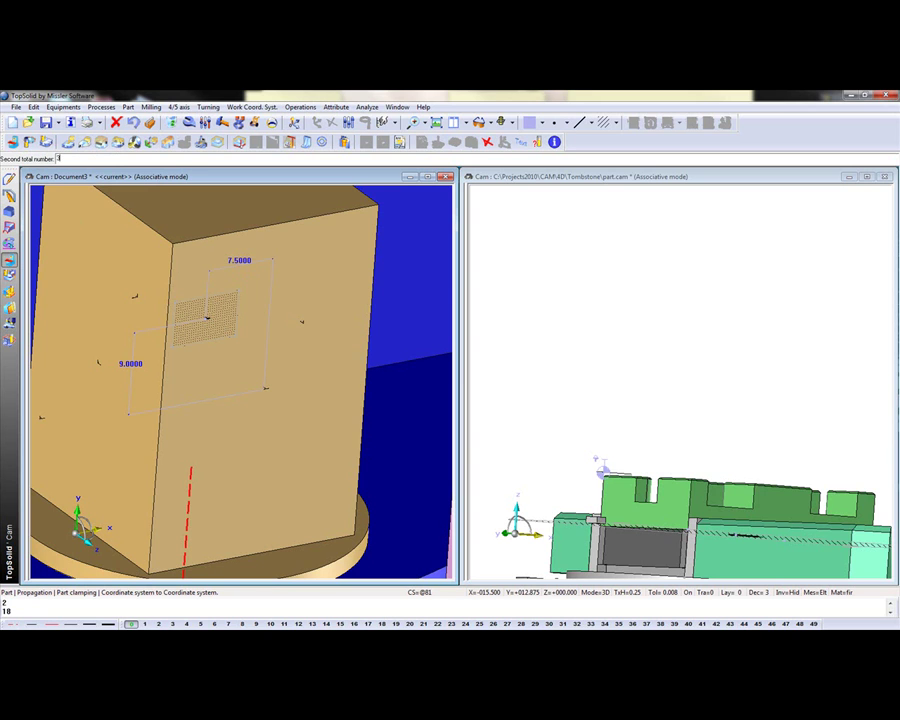
text(3)
key(Return)
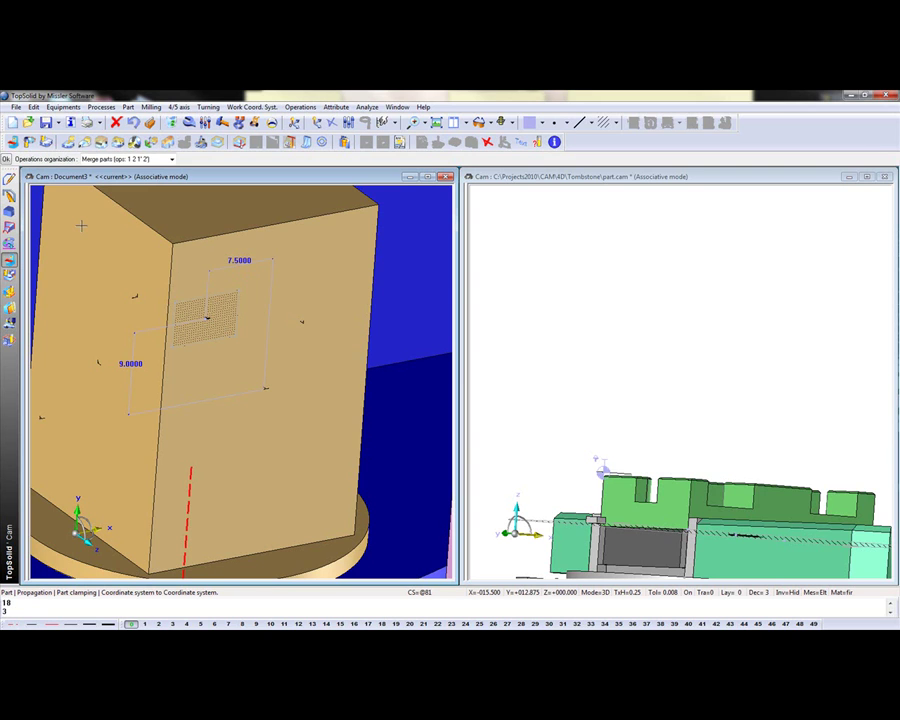
- Set the operations organization to Merge operations (ops: 1 1' 2 2') and generate the part replicas
click(150, 160)
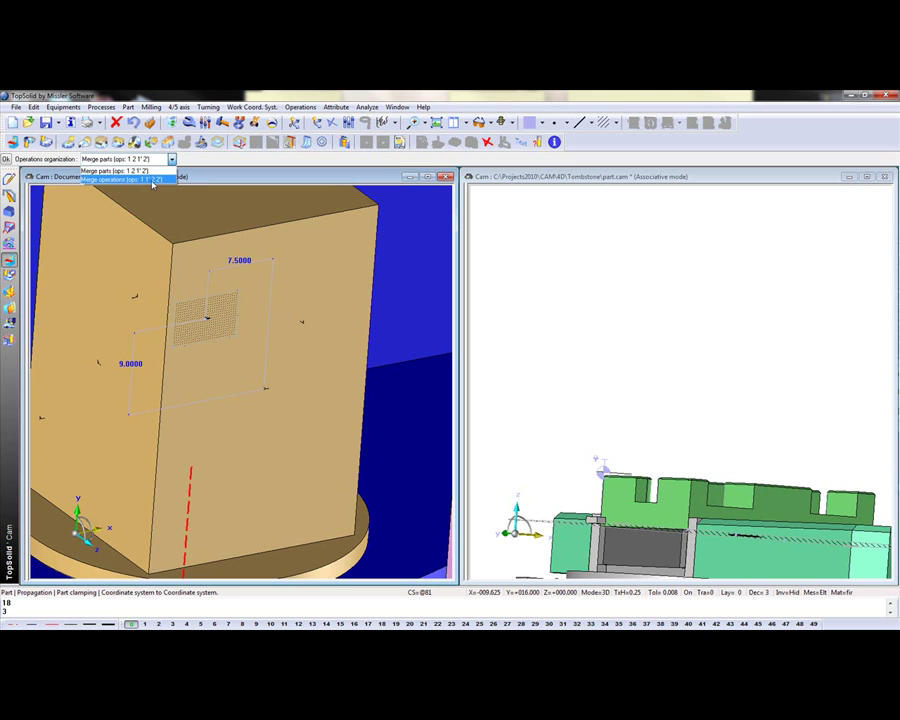
click(153, 180)
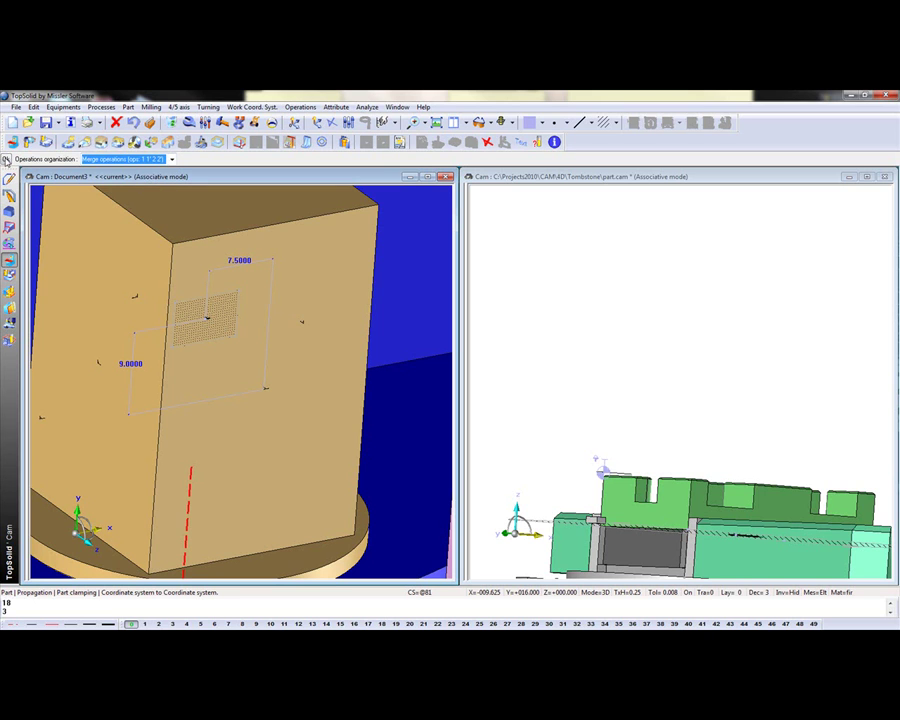
click(7, 160)
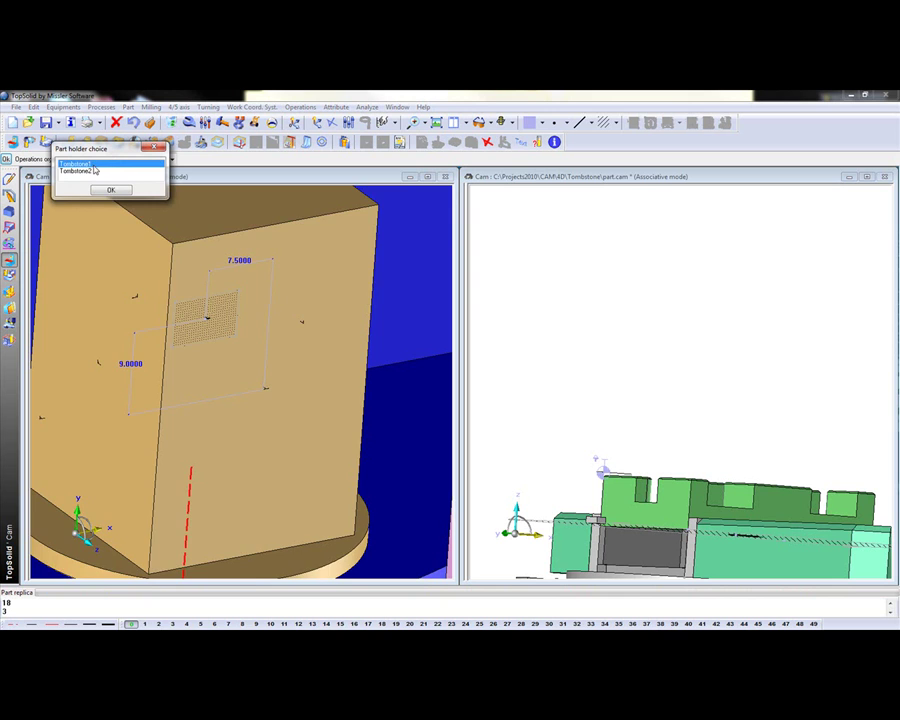
- Assign every part replica to the Tombstone1 part holder, and validate the facing operation despite the Z limit stop with further warnings suppressed
click(113, 191)
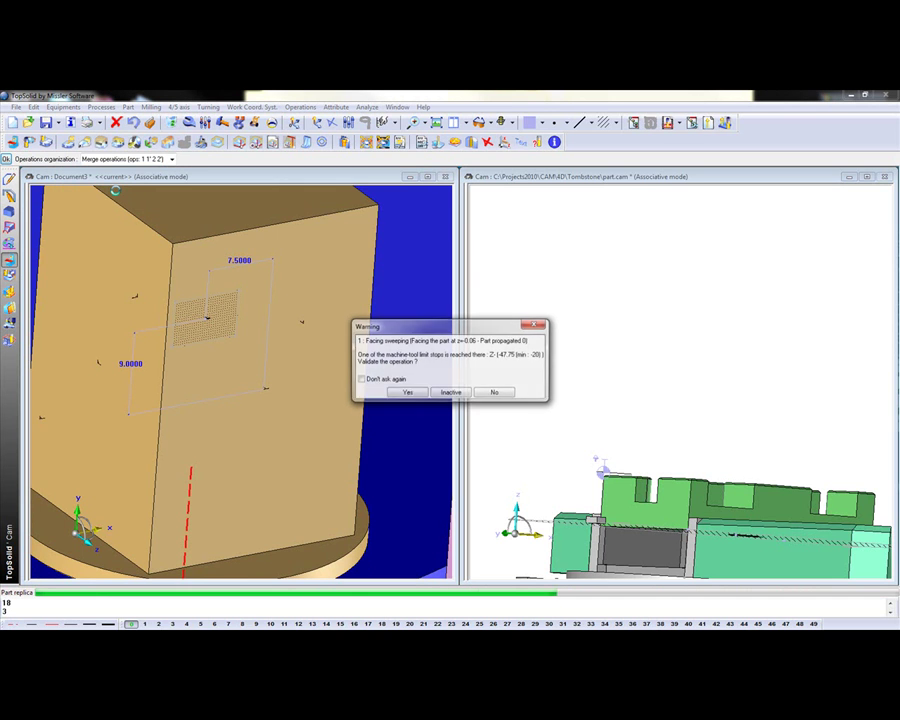
click(396, 380)
click(410, 392)
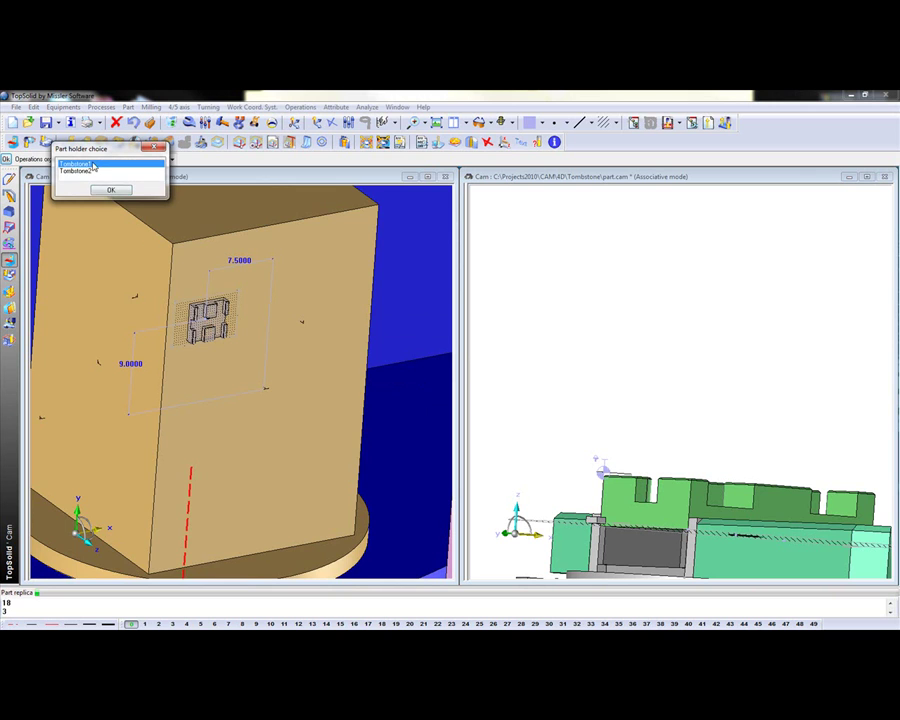
click(112, 190)
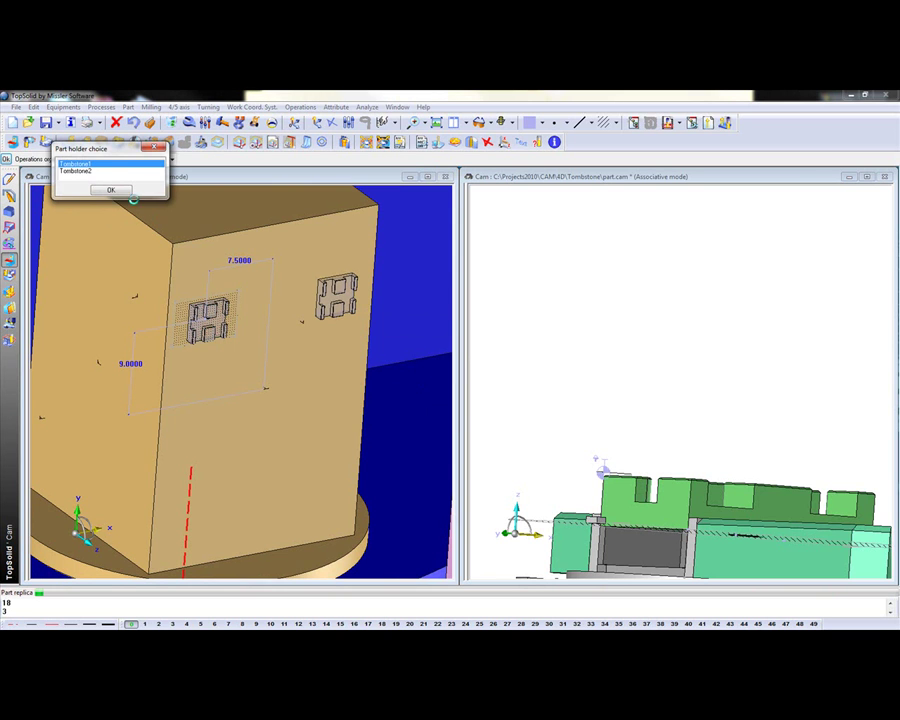
click(112, 190)
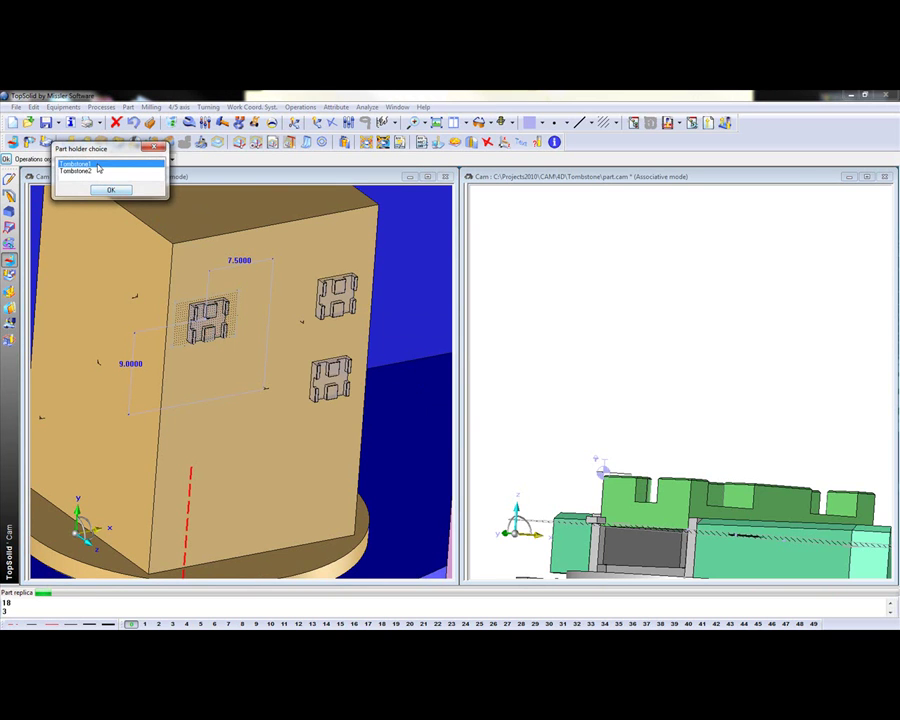
click(111, 190)
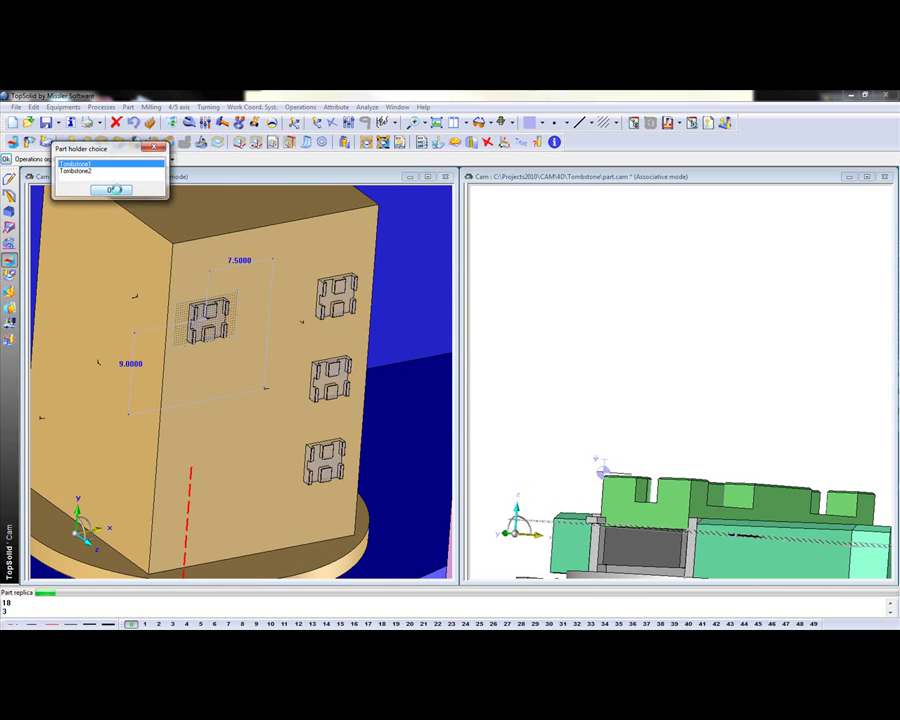
click(112, 190)
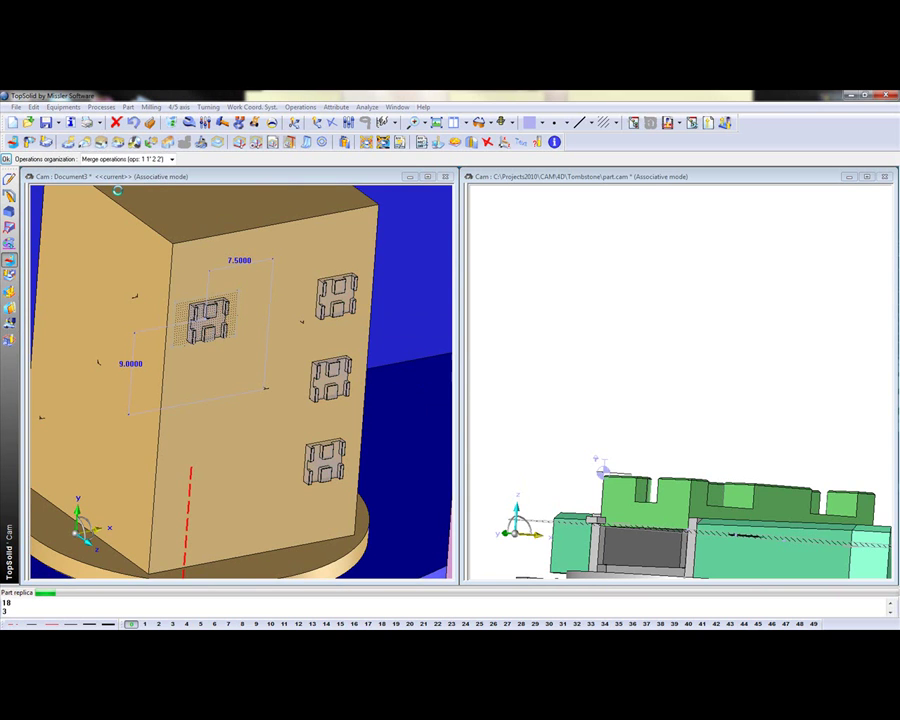
click(111, 190)
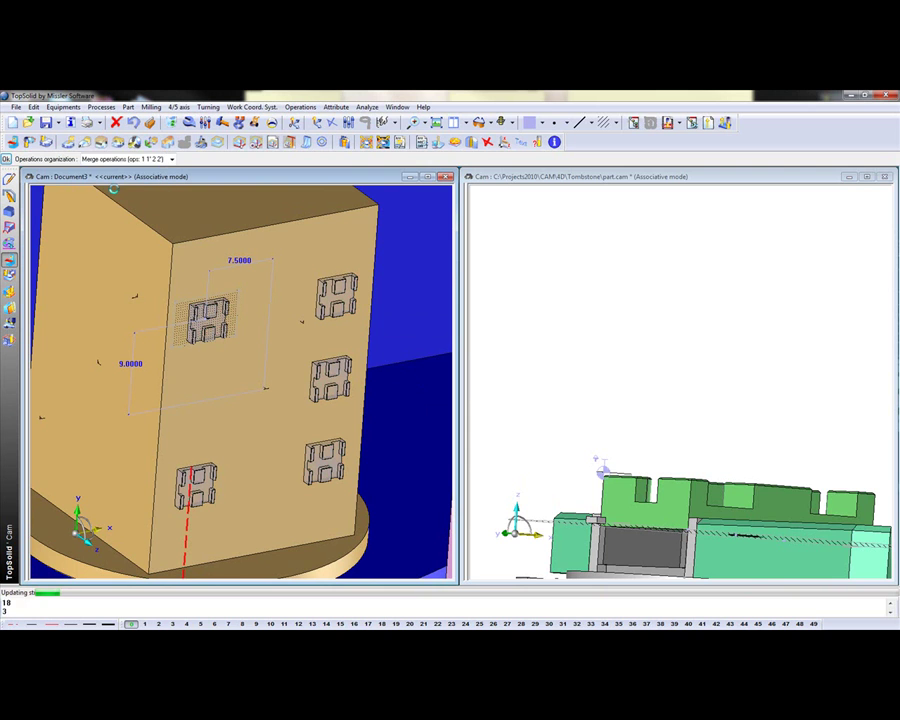
- Maximize the tombstone document's window and end the part propagation command
double_click(183, 178)
scroll(241, 358, down, 4)
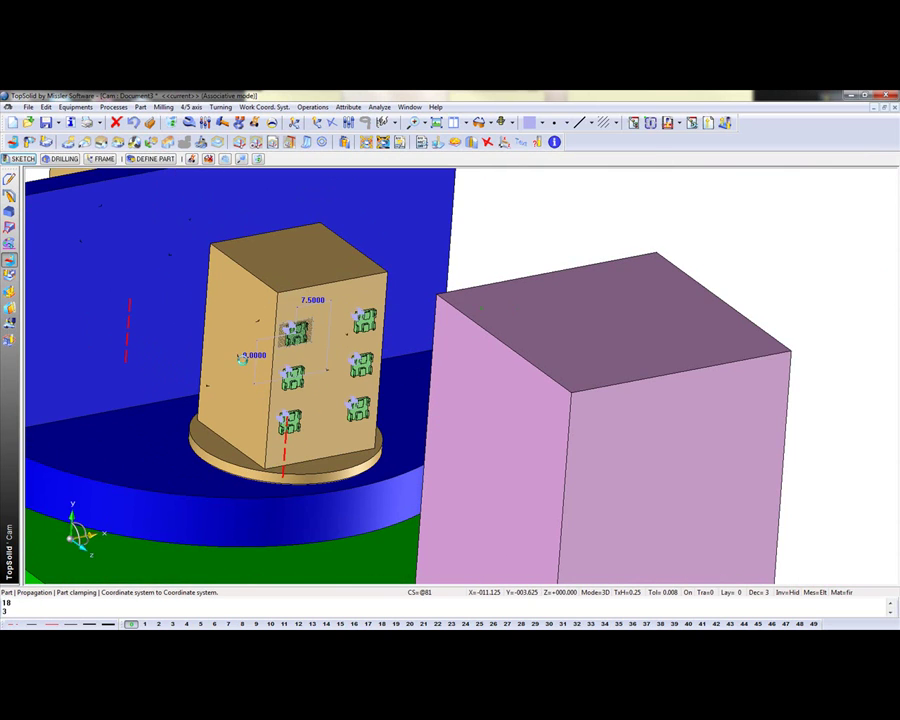
key(Escape)
- Open the operations manager at the start of its list and place it clear of the machined tombstone
click(652, 125)
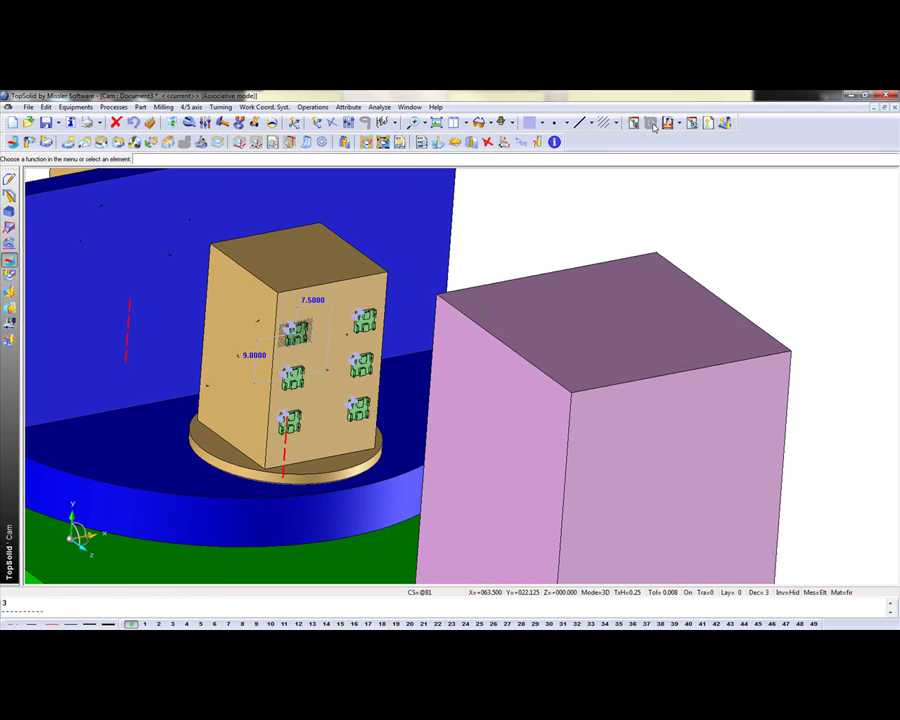
click(634, 124)
scroll(257, 300, up, 5)
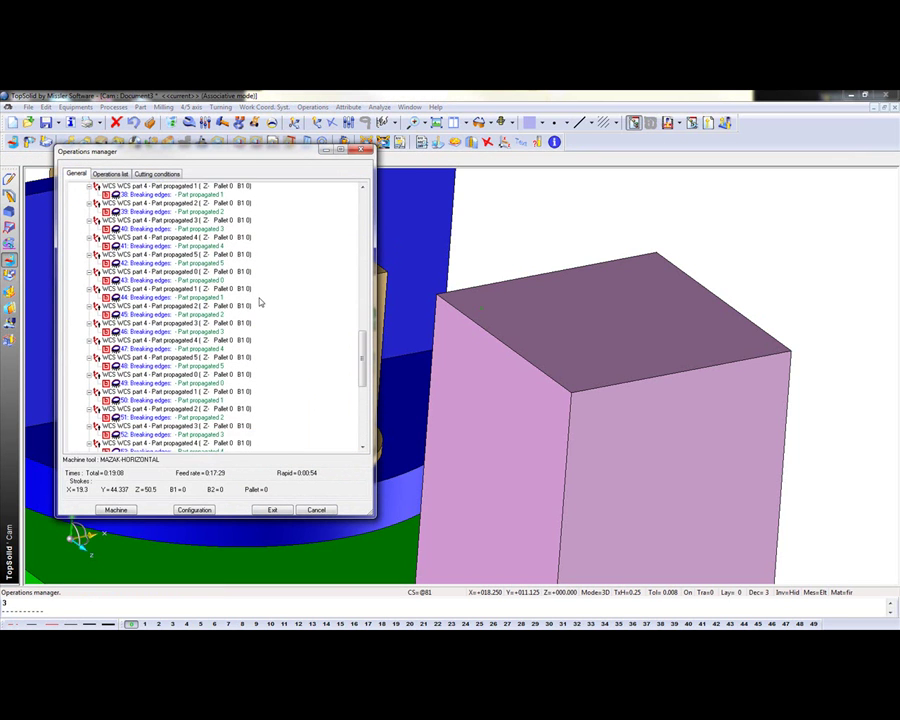
scroll(296, 300, up, 10)
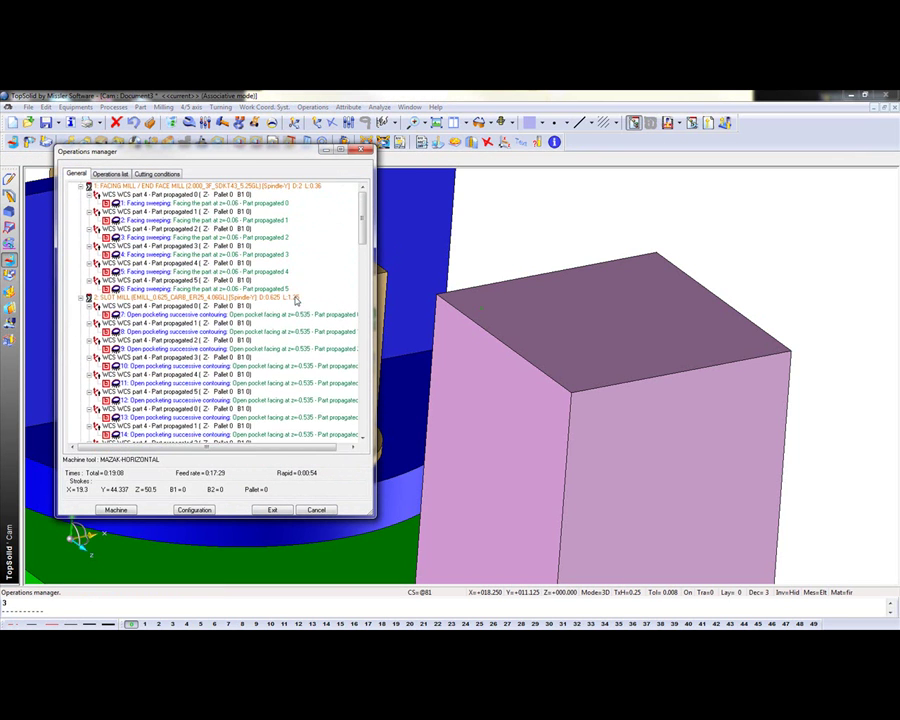
drag(206, 179, 534, 197)
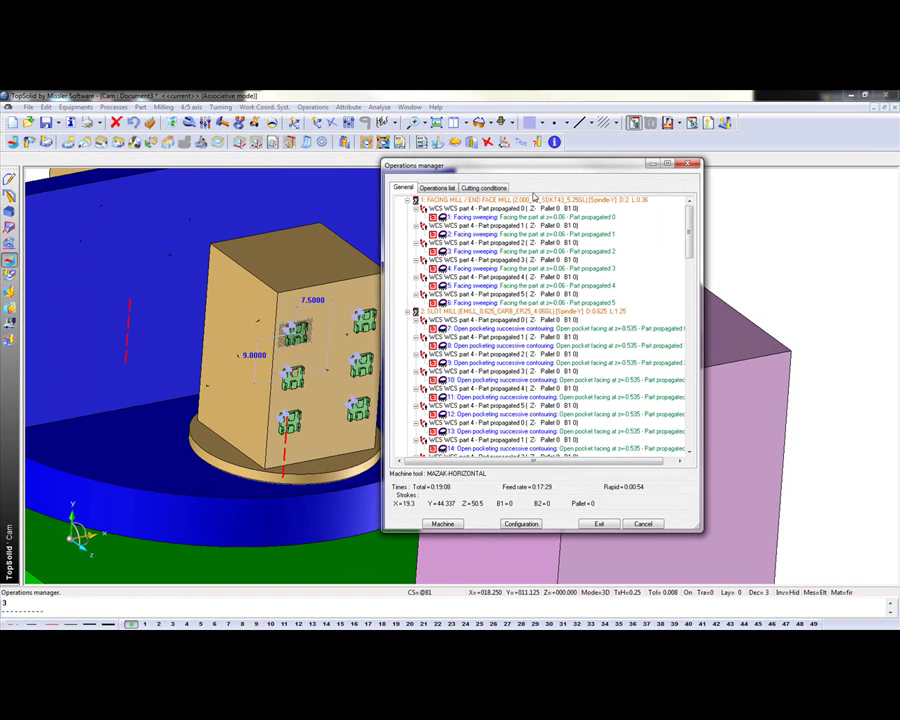
- Display the toolpaths of the facing sweeping operations one by one, and then of the listed operations together
click(494, 217)
click(488, 234)
click(484, 251)
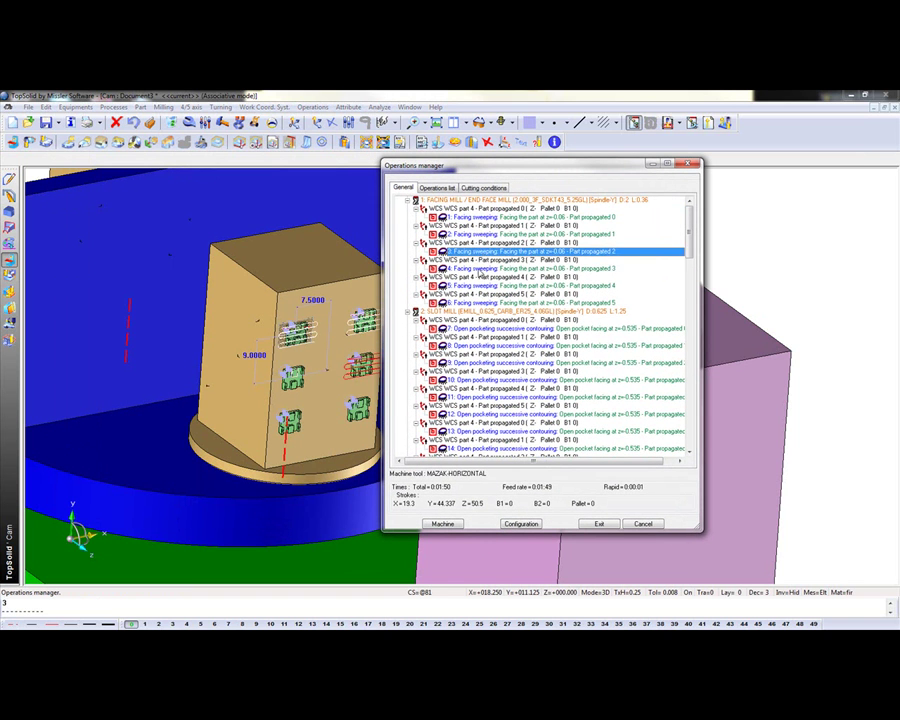
click(481, 268)
click(476, 286)
drag(471, 216, 478, 515)
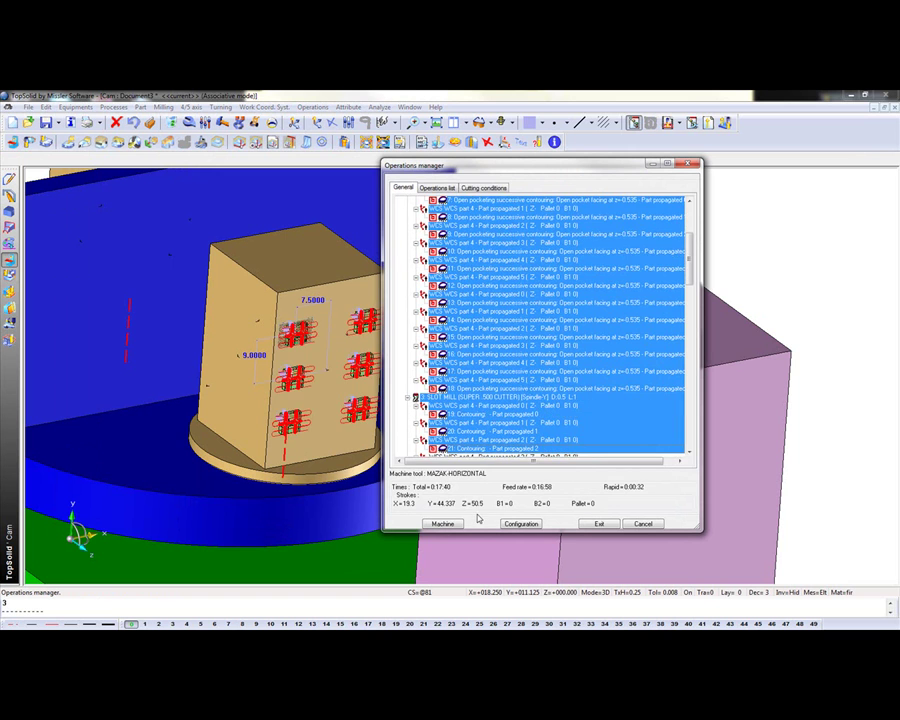
- Simulate the selected operations on the machine, watch the facing of the six parts, stop the simulation and exit the operations manager
click(434, 371)
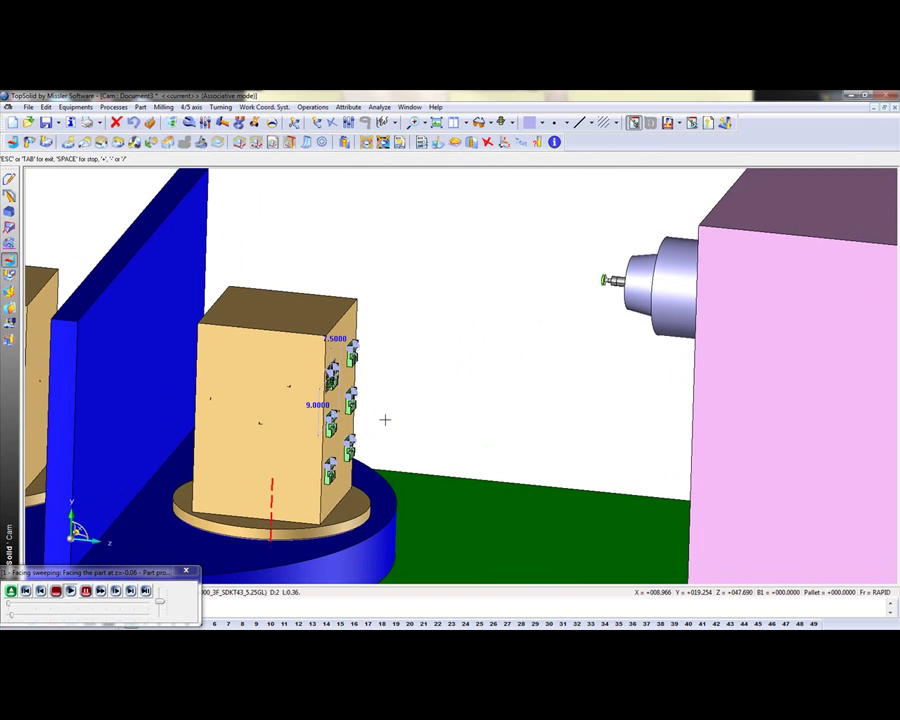
scroll(385, 420, up, 5)
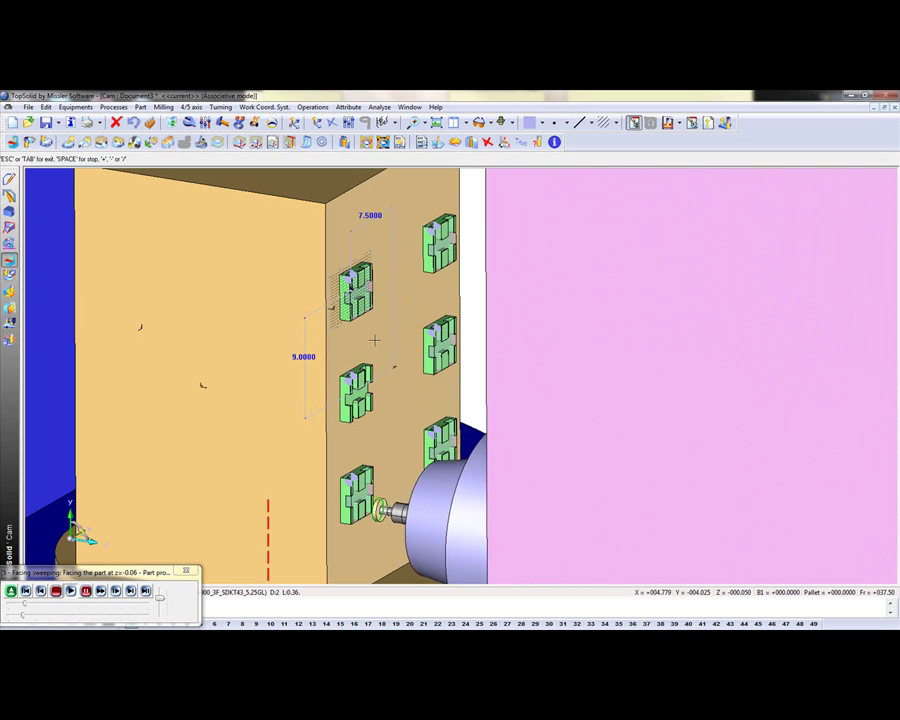
key(Escape)
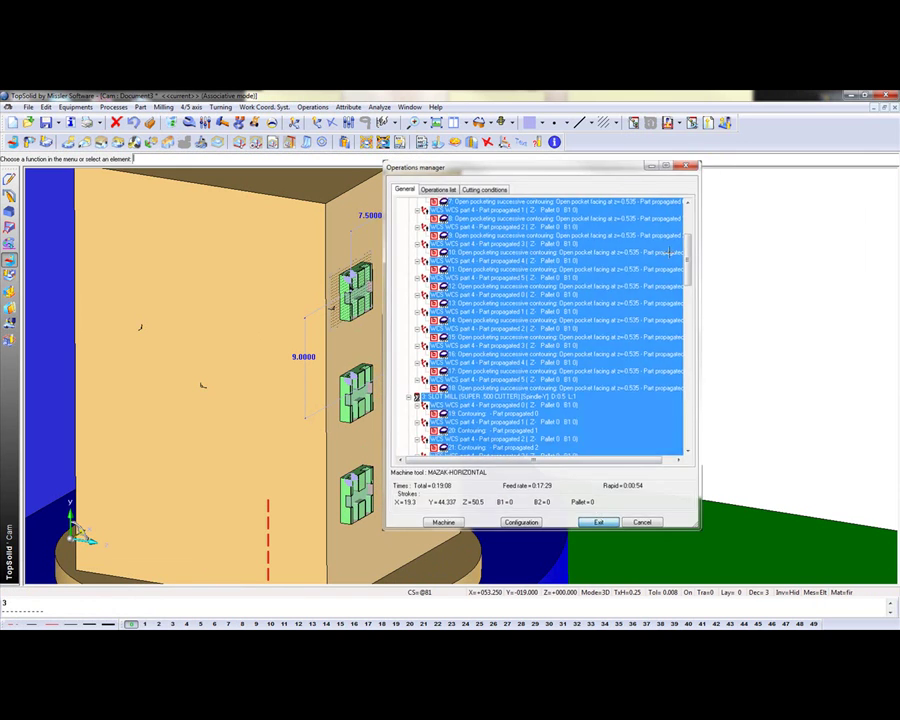
click(597, 523)
- Edit the WCS of the upper-left part (Part propagated 0) and enter its work offset
click(709, 124)
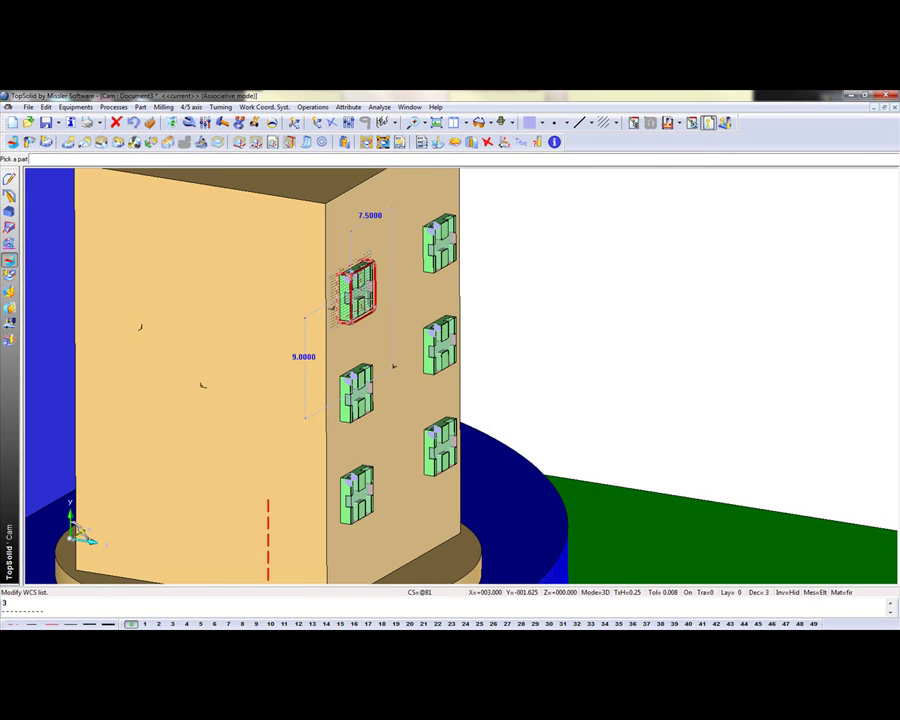
click(352, 292)
double_click(145, 192)
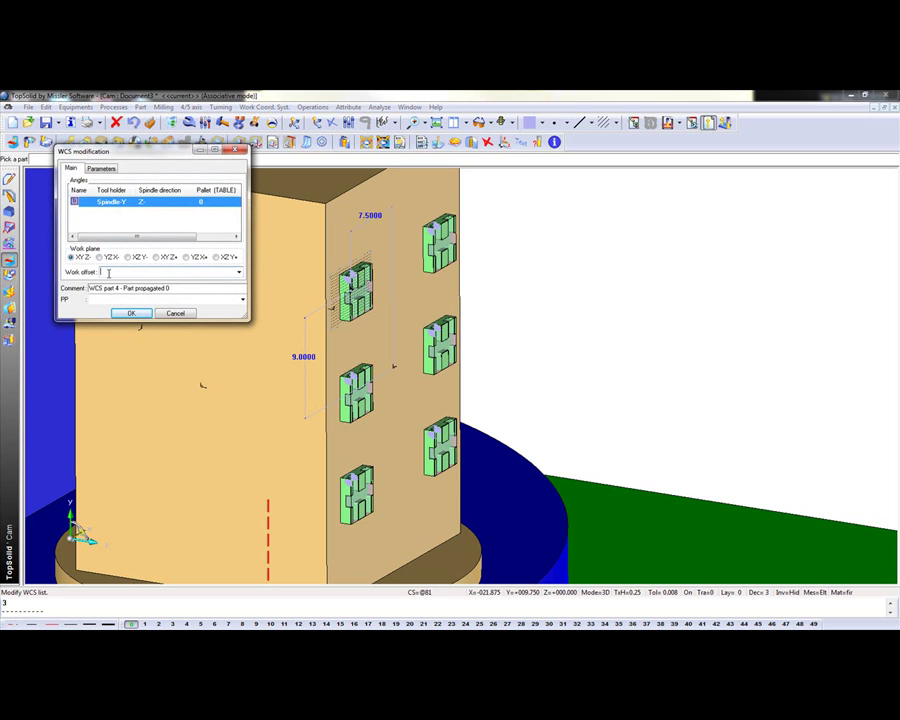
click(132, 313)
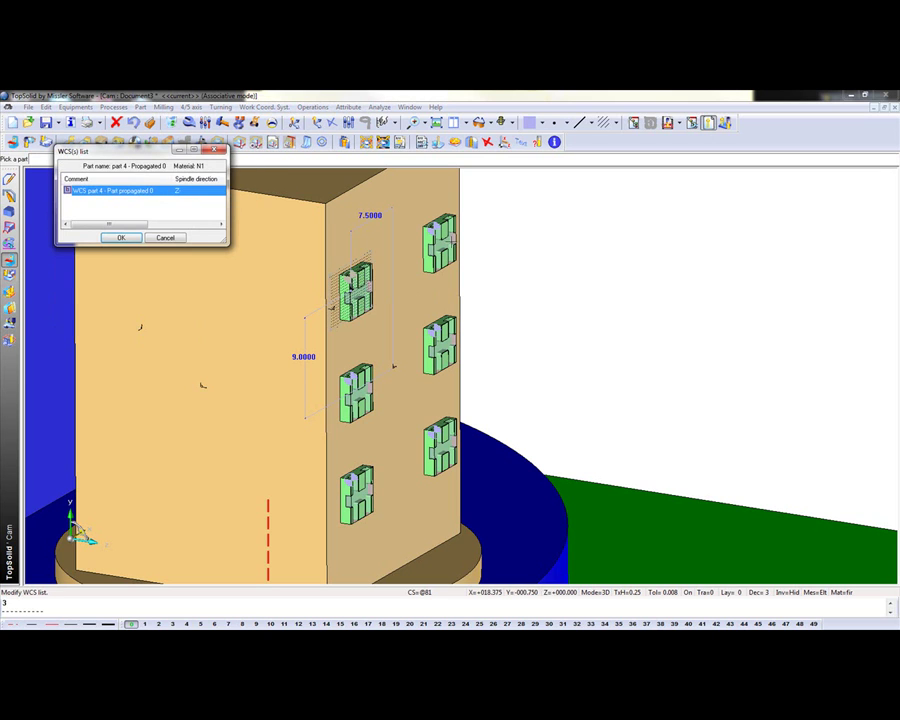
click(119, 236)
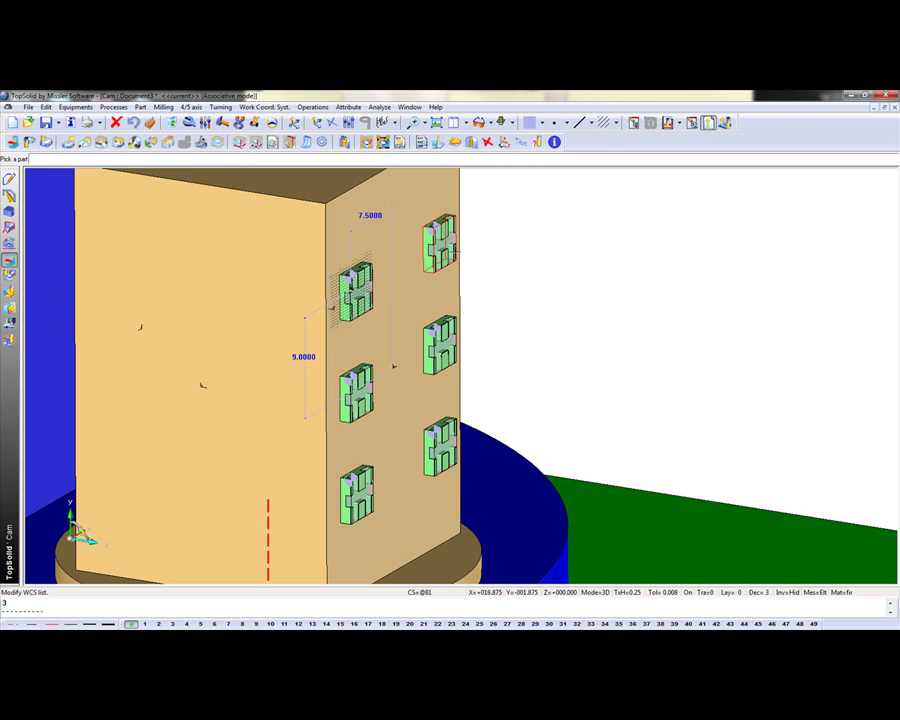
- Set the work offset of the upper-right part's WCS (Part propagated 1) to 55
click(436, 242)
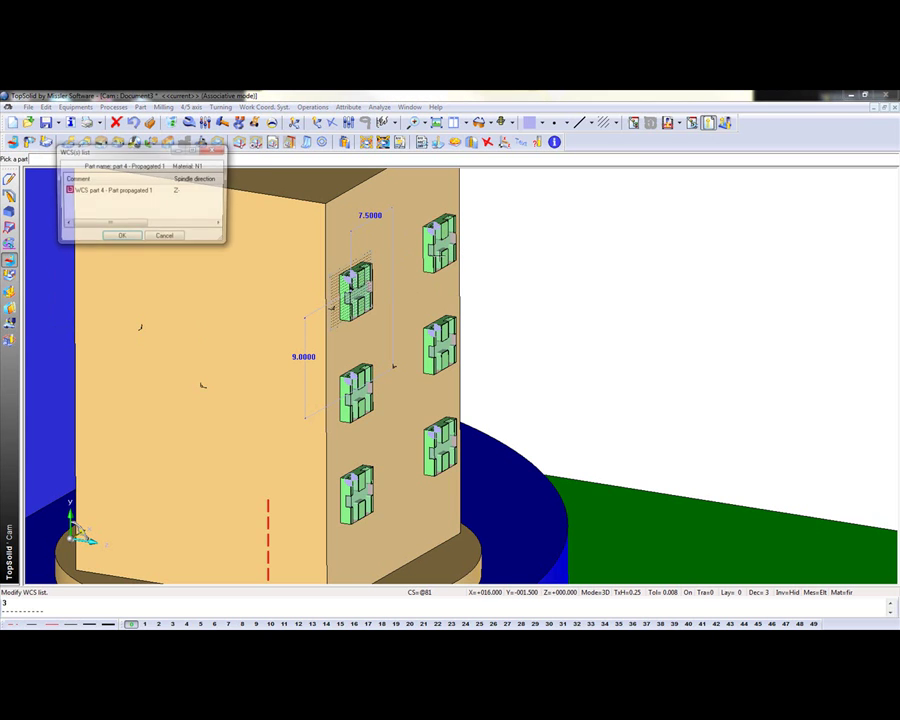
double_click(105, 191)
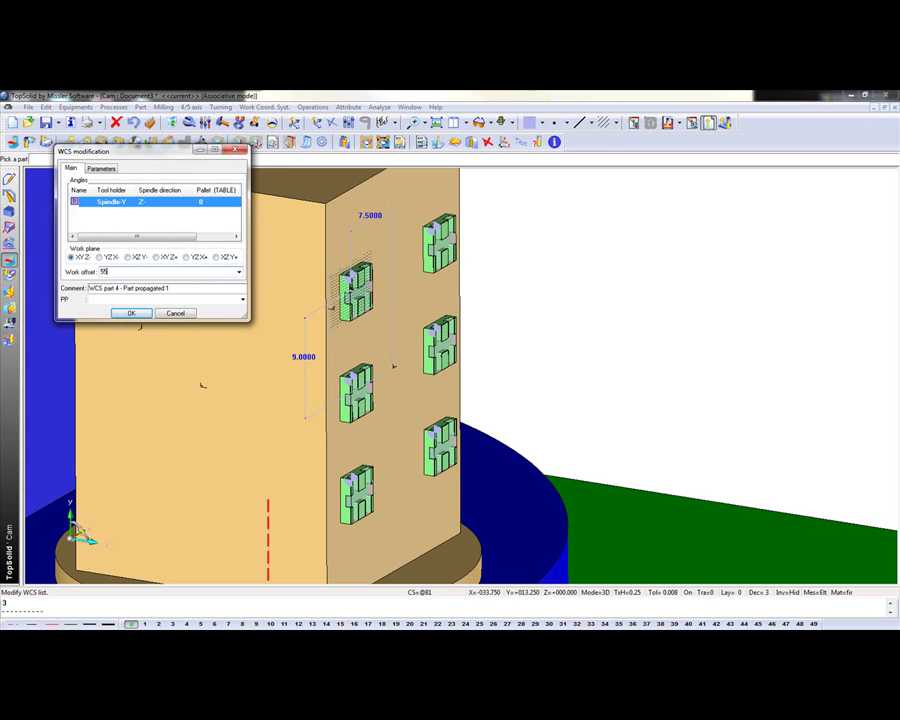
key(Return)
click(131, 241)
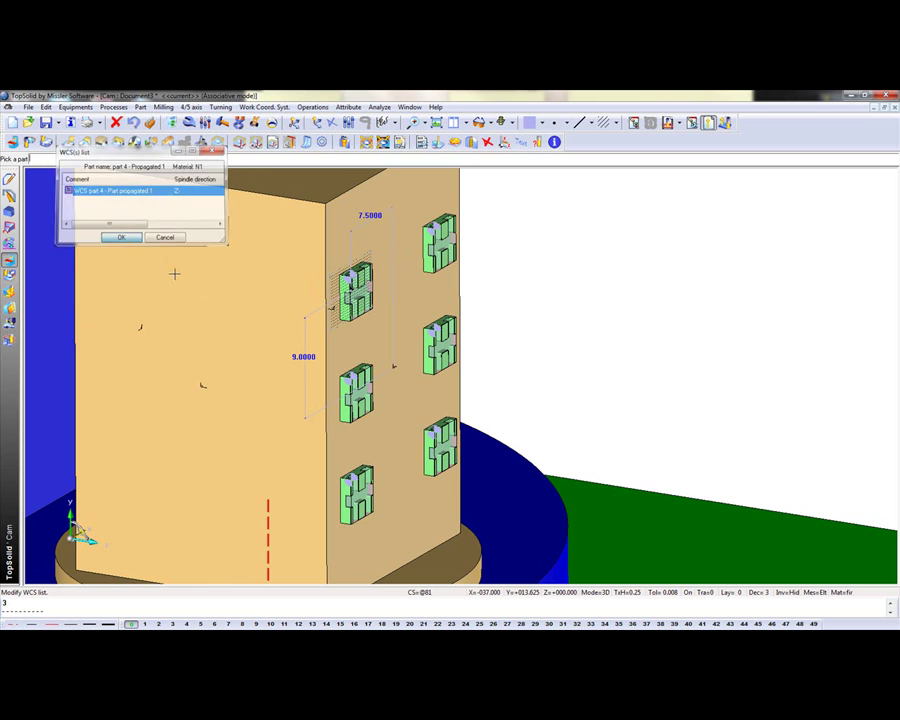